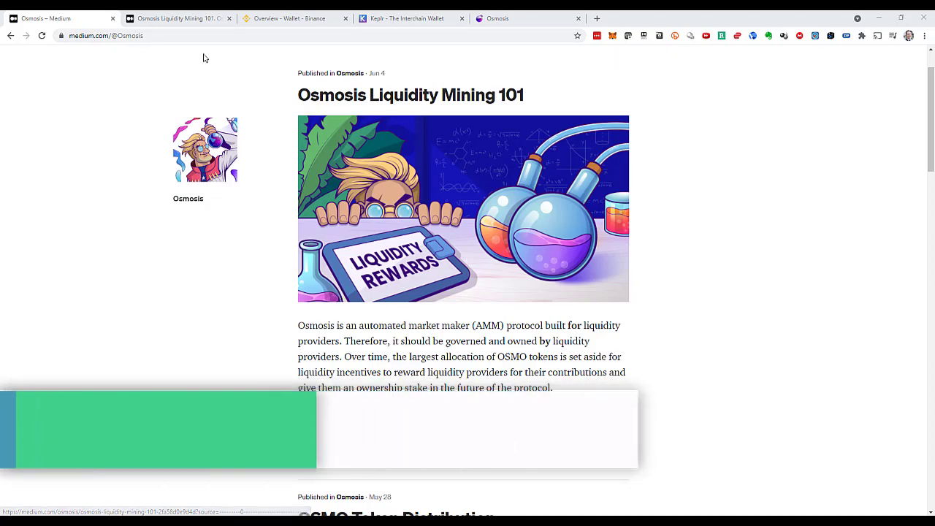
Read the opening of the Osmosis Liquidity Mining 101 article and enter the lab from the Osmosis landing page
left_click(188, 18)
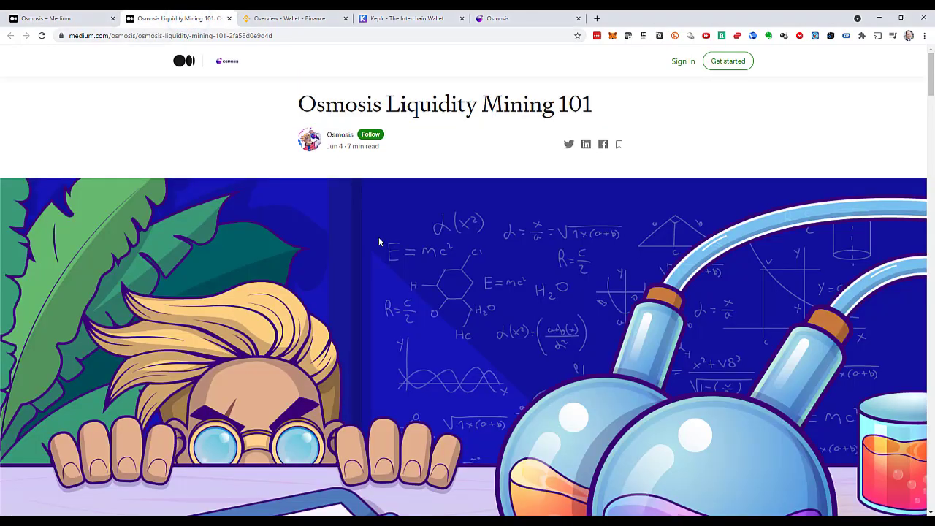
scroll(379, 237, "down", 6)
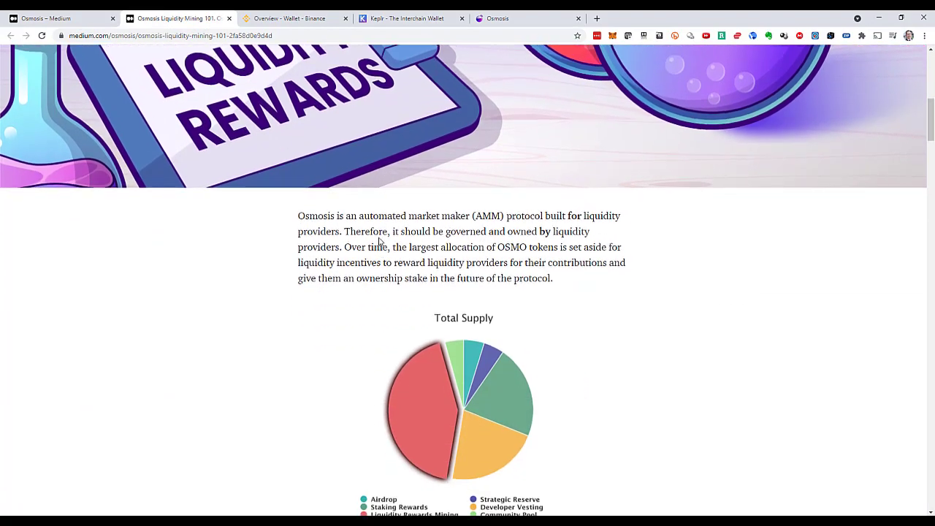
scroll(378, 241, "down", 3)
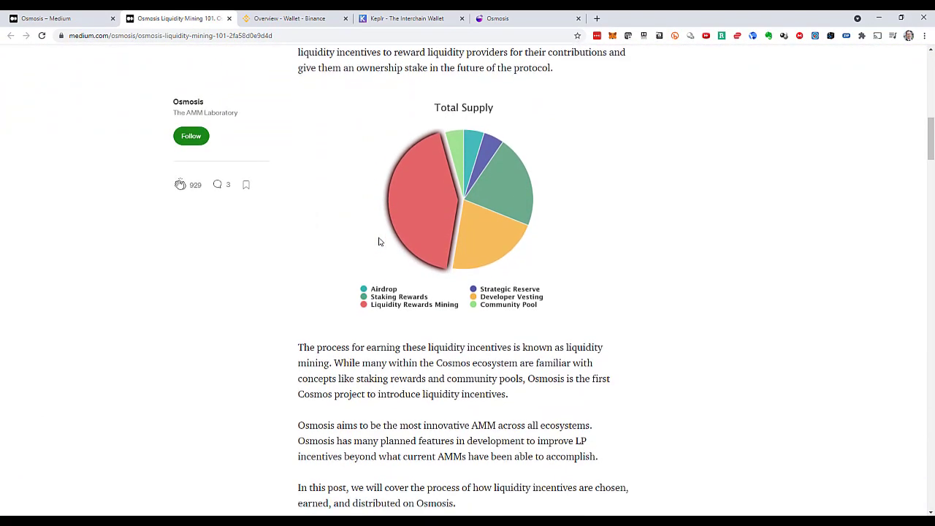
scroll(378, 242, "down", 3)
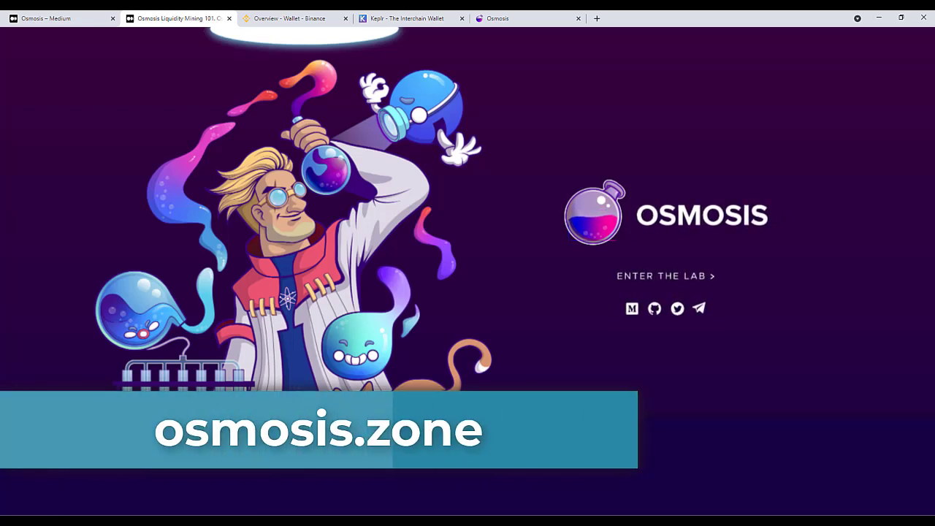
left_click(702, 282)
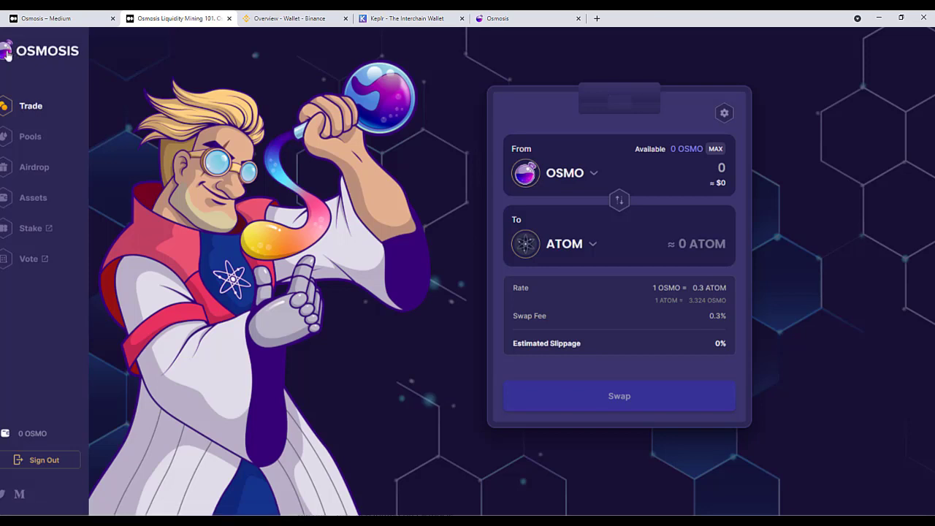
Install the Keplr browser extension for Chrome, starting from the Keplr wallet dashboard
left_click(403, 20)
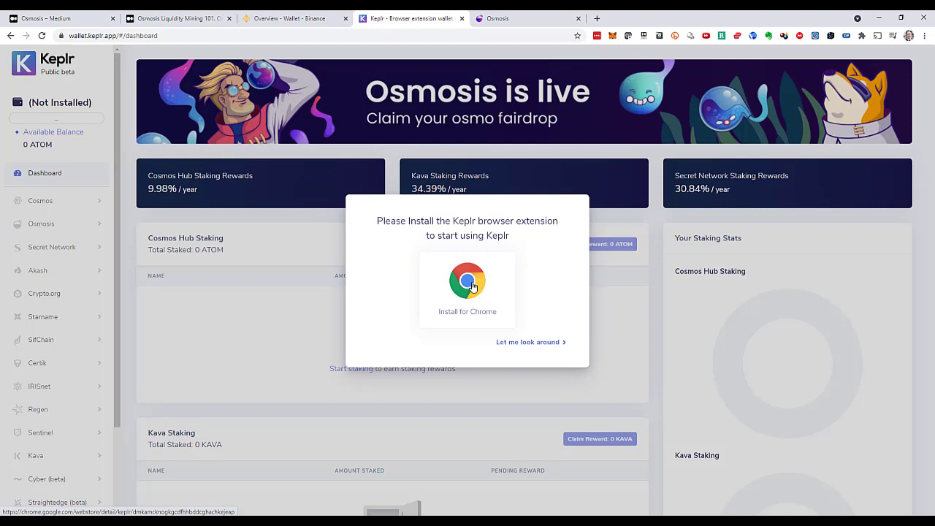
left_click(472, 286)
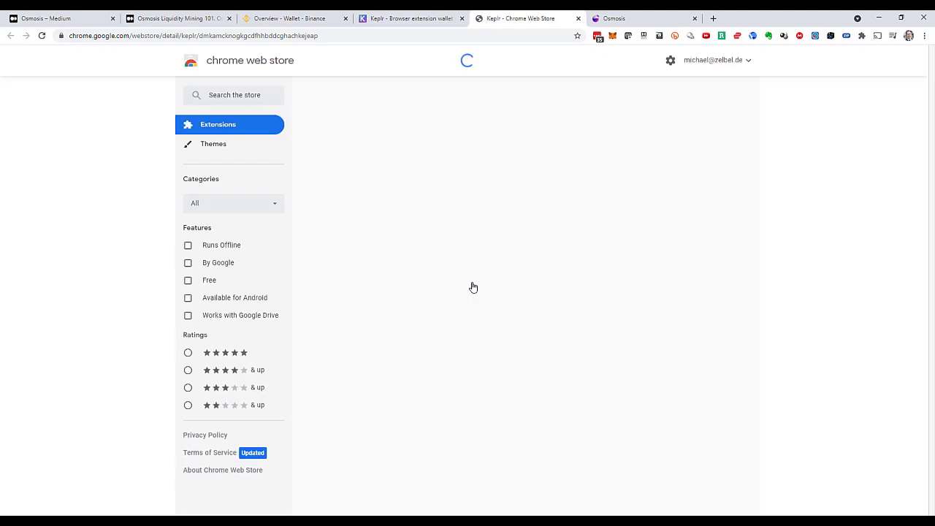
left_click(672, 133)
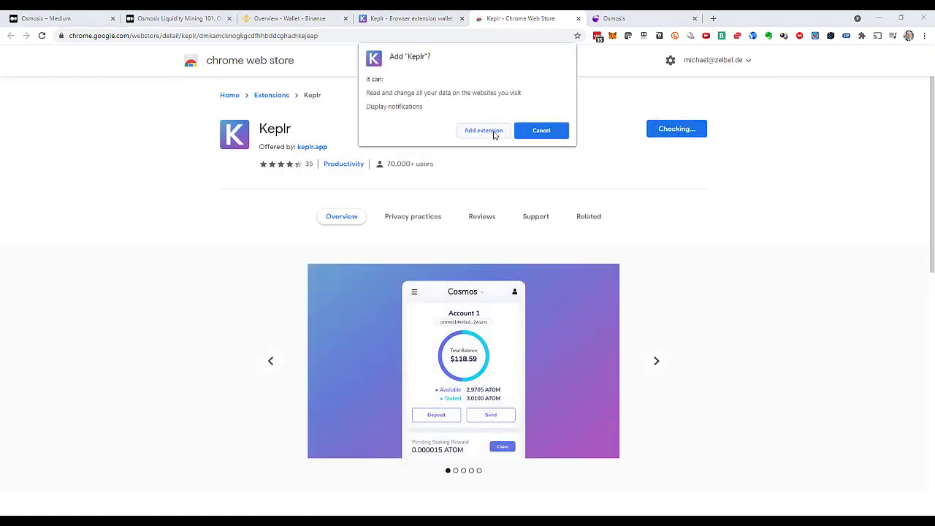
left_click(490, 131)
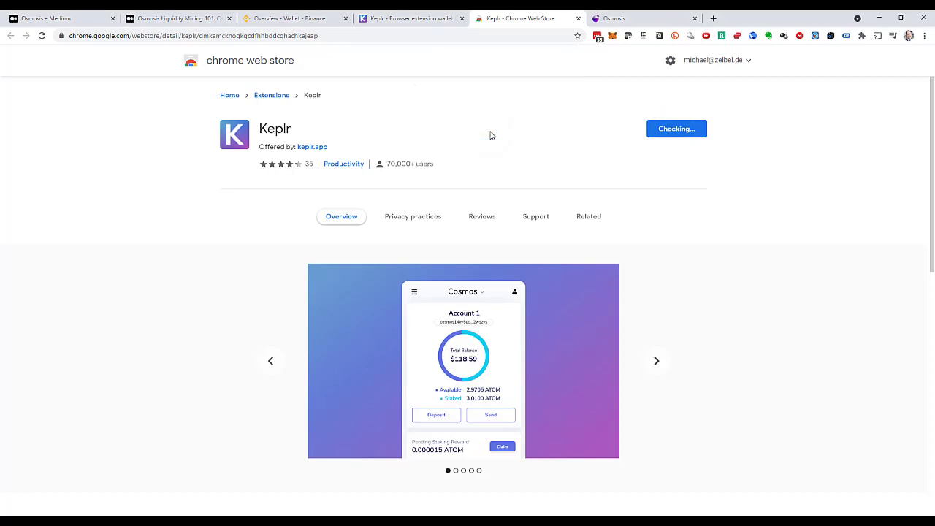
Pin the newly installed Keplr extension so it stays accessible in the browser
left_click(862, 35)
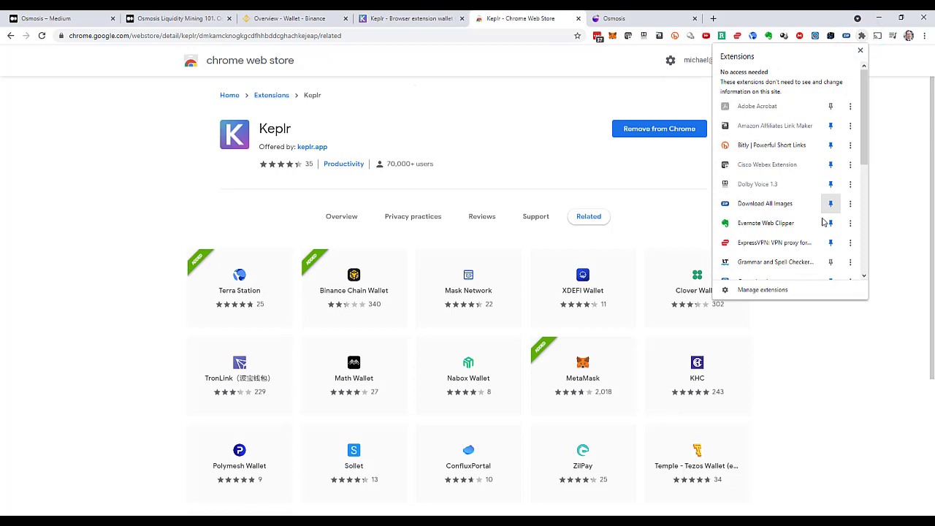
scroll(822, 220, "down", 2)
scroll(822, 221, "down", 1)
left_click(831, 185)
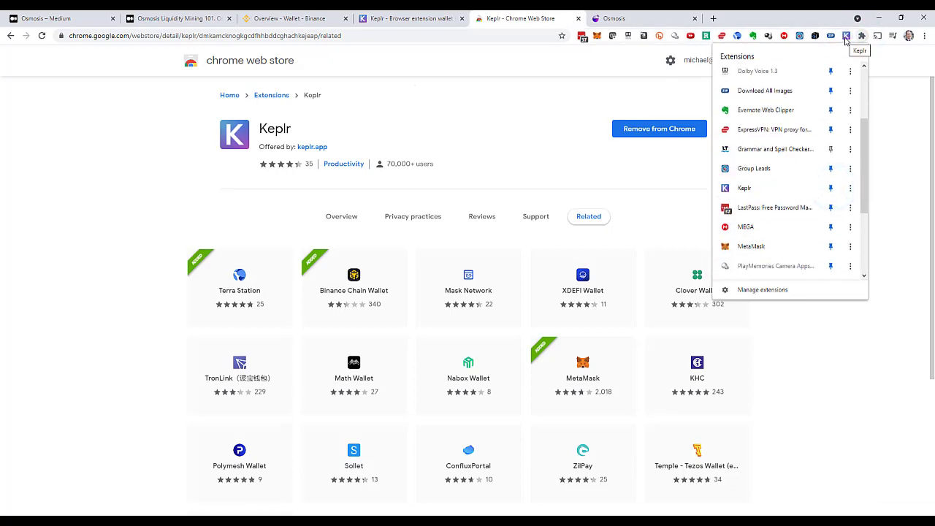
Create a new Keplr account, finish its setup and open the wallet over the Osmosis app
left_click(847, 37)
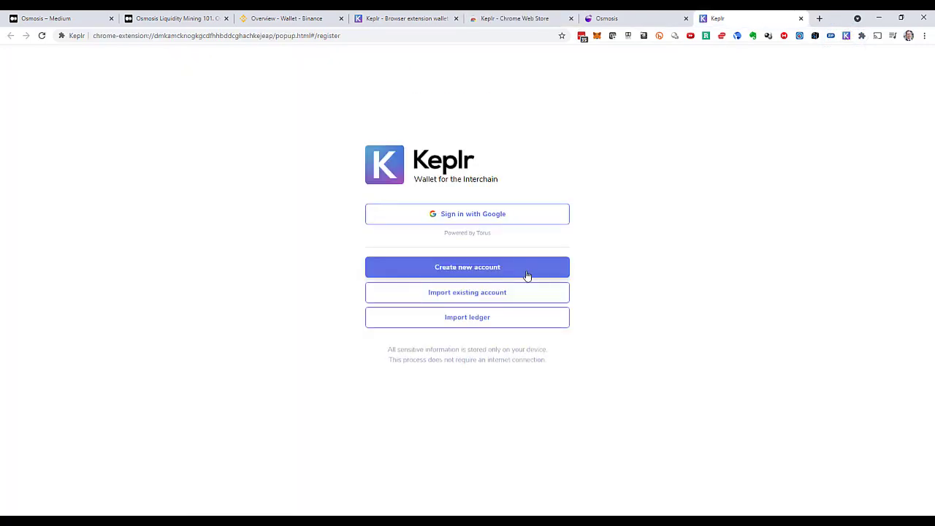
left_click(528, 275)
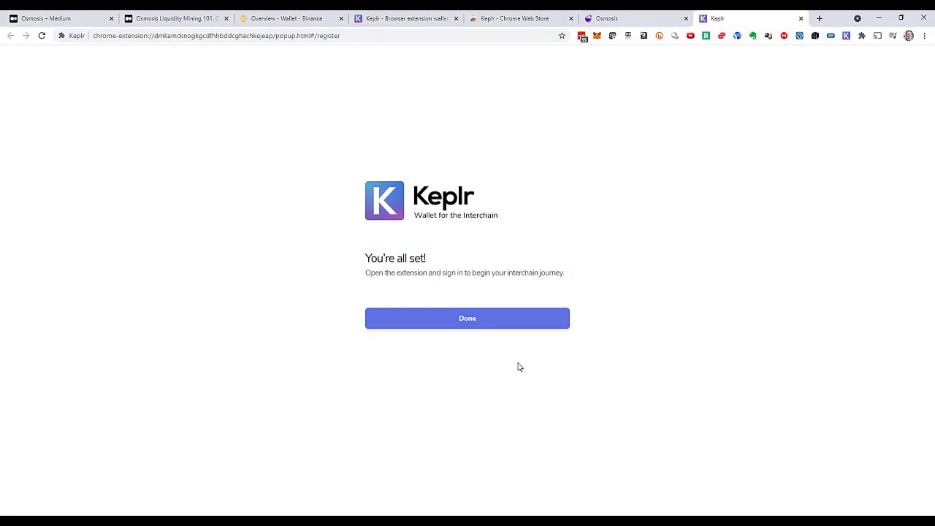
left_click(545, 324)
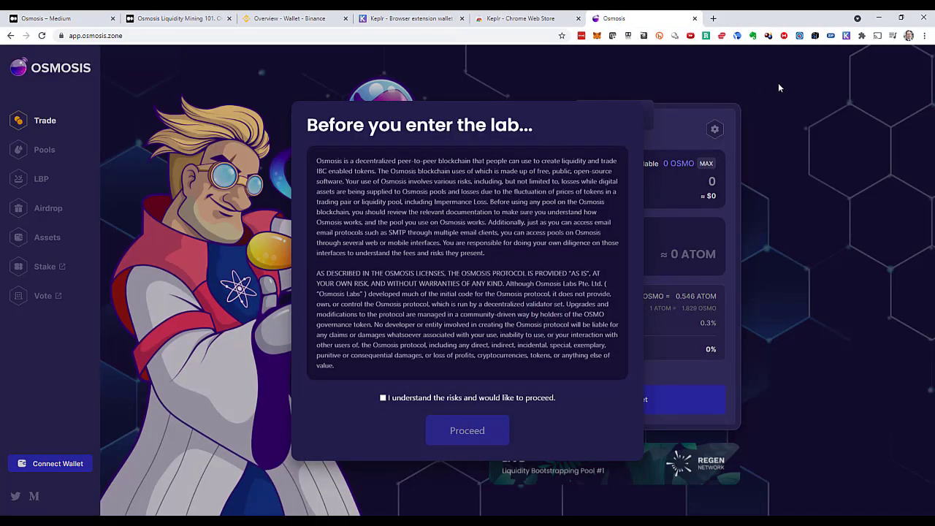
left_click(846, 35)
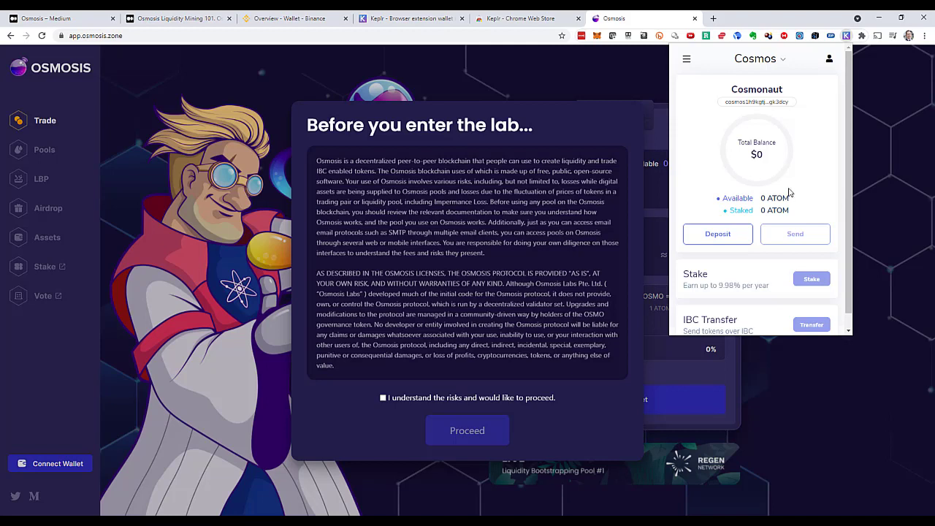
Switch to Binance and open the withdrawal form for ATOM from the Fiat and Spot wallet
left_click(308, 21)
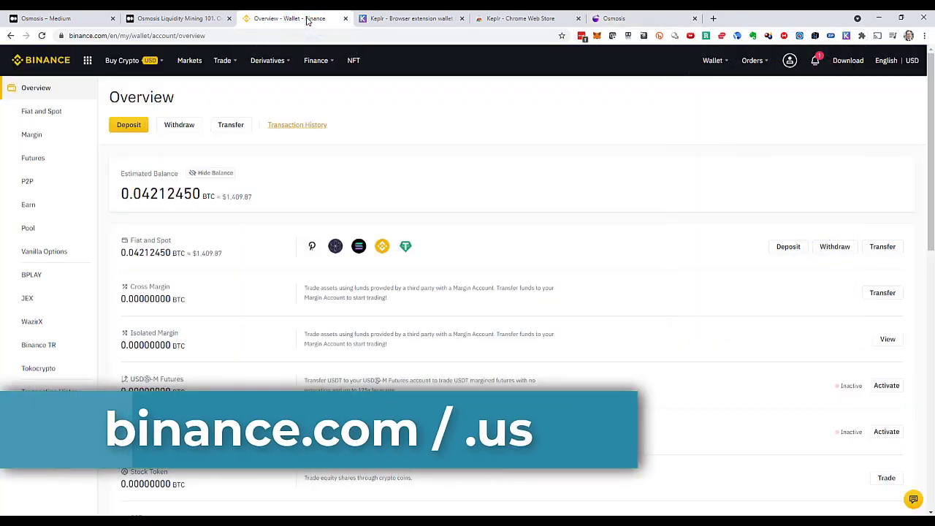
mouse_move(729, 71)
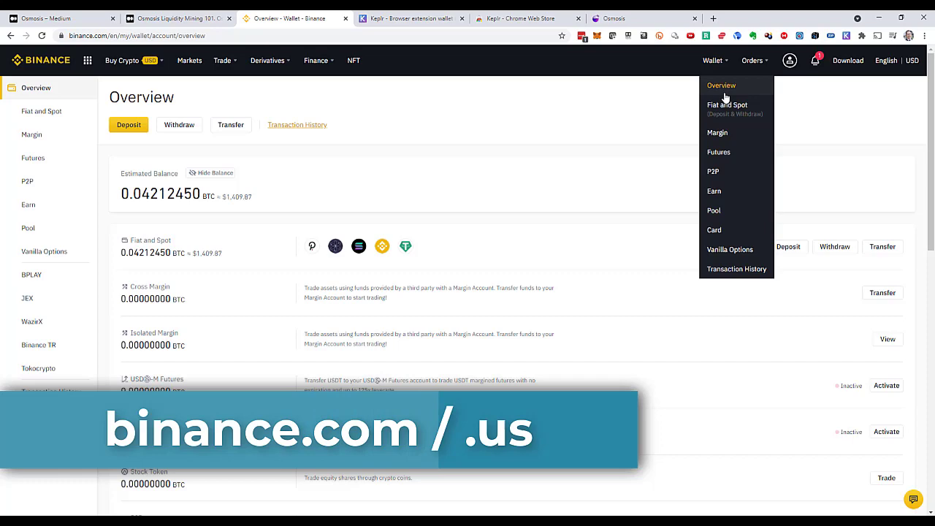
left_click(726, 108)
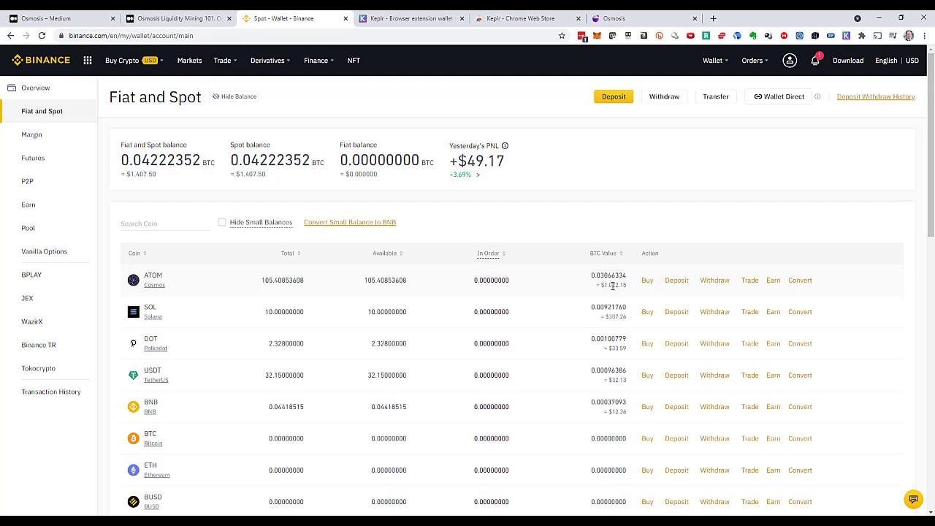
left_click(715, 282)
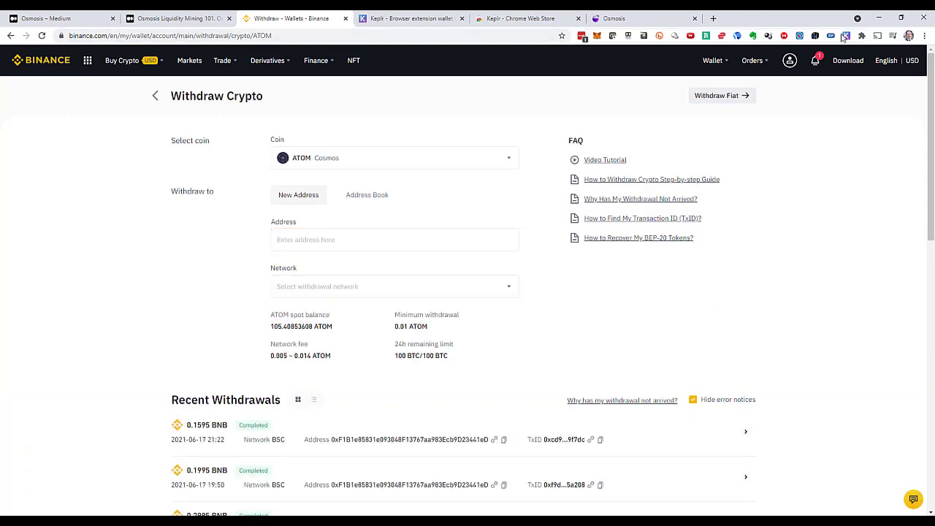
Copy the Cosmos address from the Keplr wallet and enter it as the ATOM withdrawal address
left_click(846, 35)
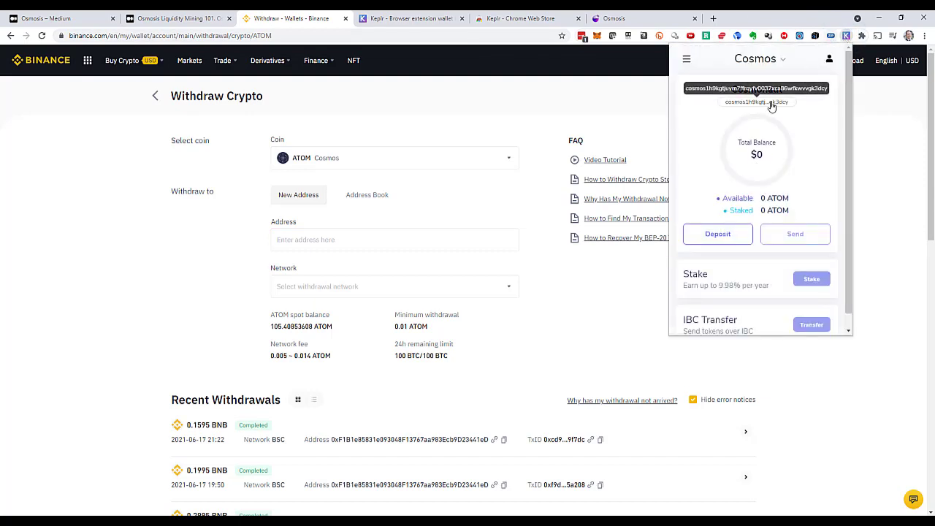
left_click(772, 102)
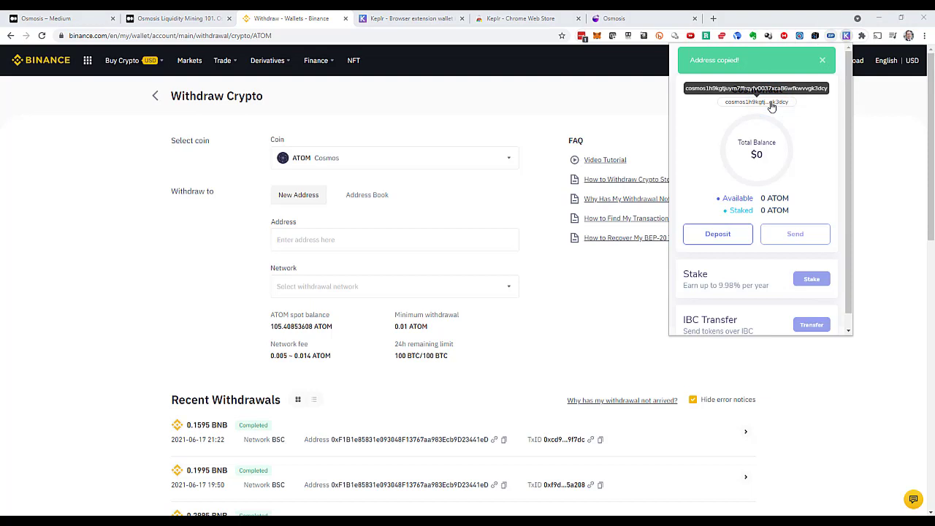
left_click(466, 247)
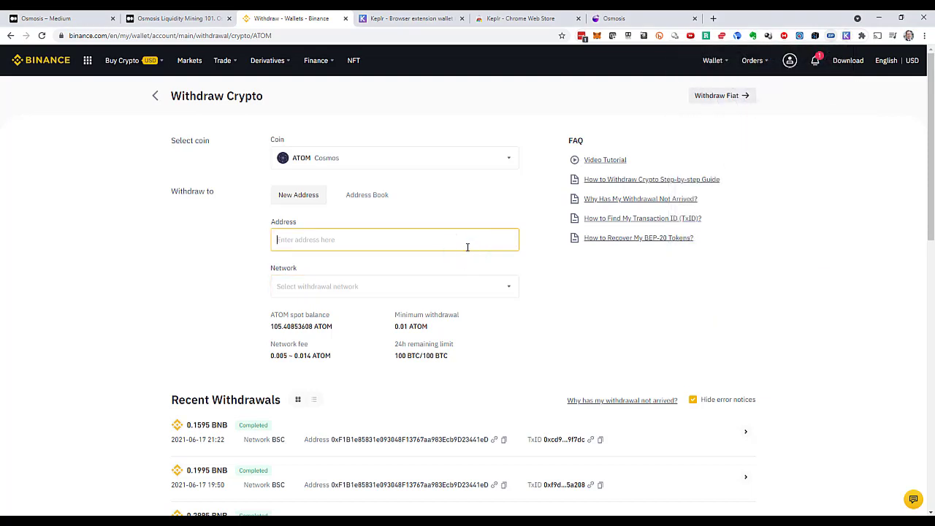
key("ctrl+v")
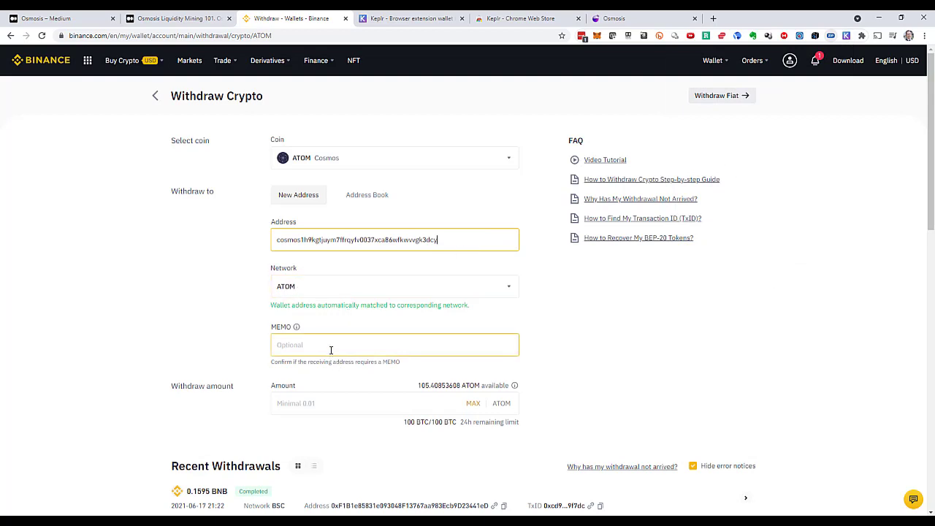
Set the withdrawal amount to the maximum of 105.408536 ATOM and confirm the withdrawal without a memo
left_click(472, 404)
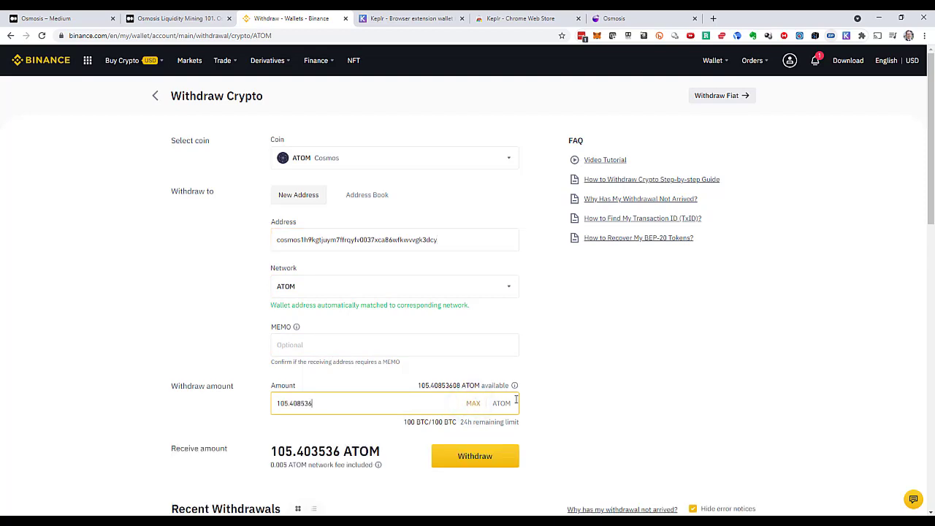
left_click(504, 466)
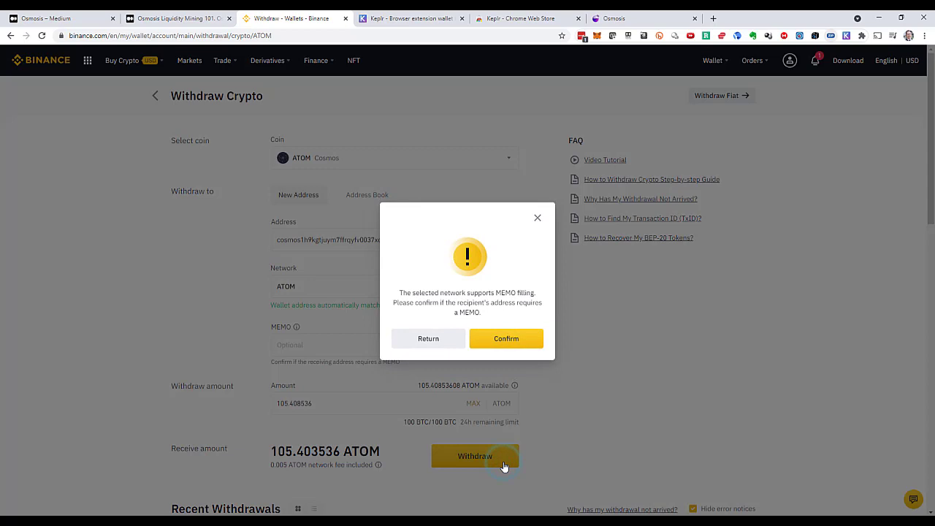
left_click(519, 346)
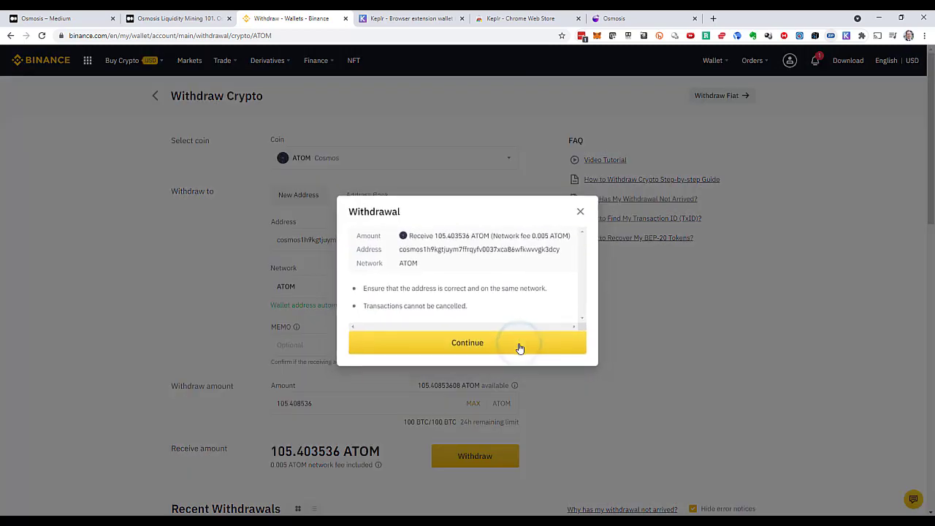
left_click(520, 348)
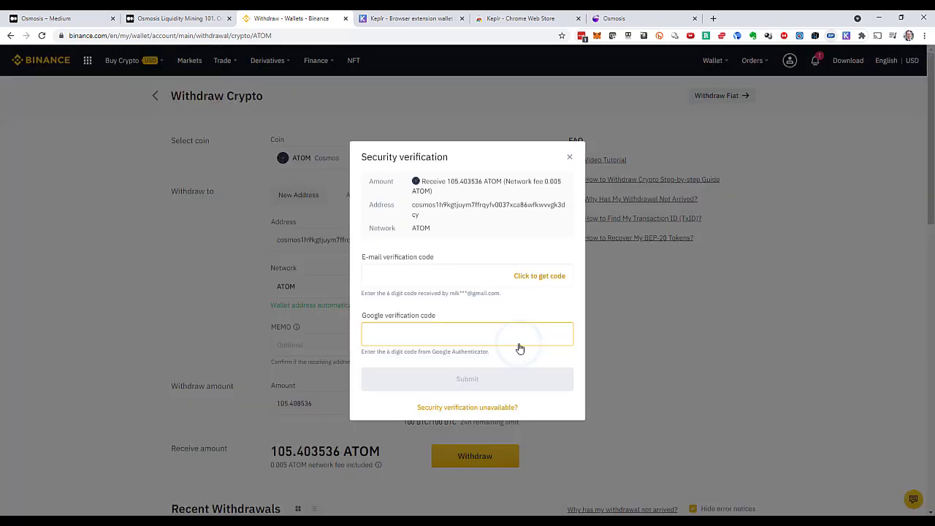
Request the e-mail verification code for the withdrawal and enter it in its field
left_click(531, 275)
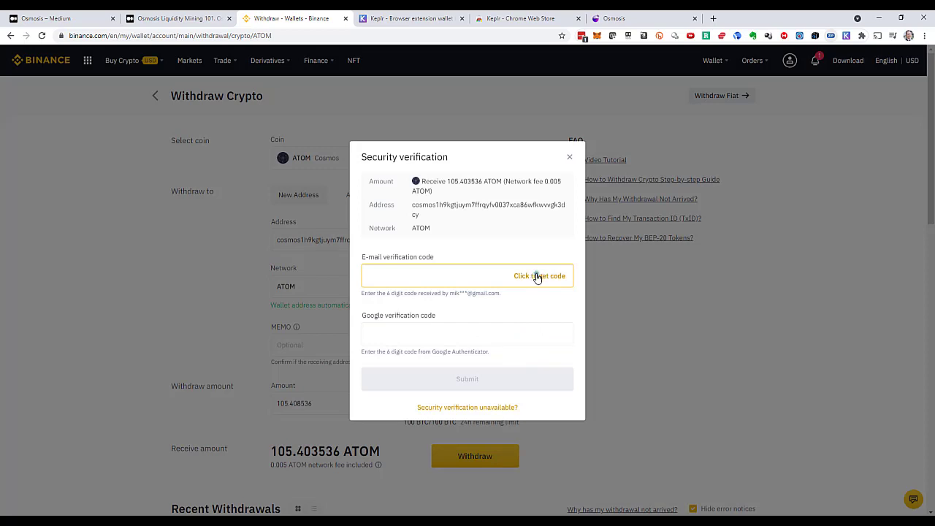
left_click(537, 276)
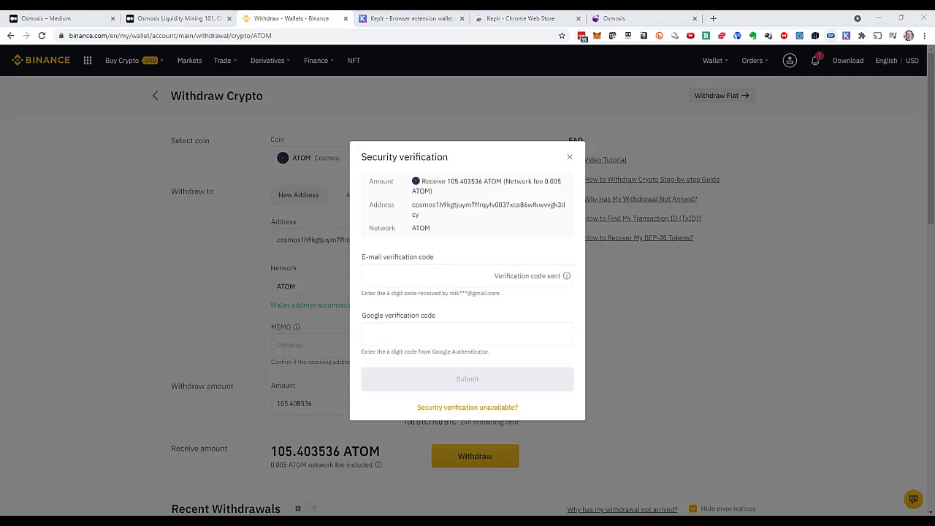
left_click(454, 276)
key("ctrl+v")
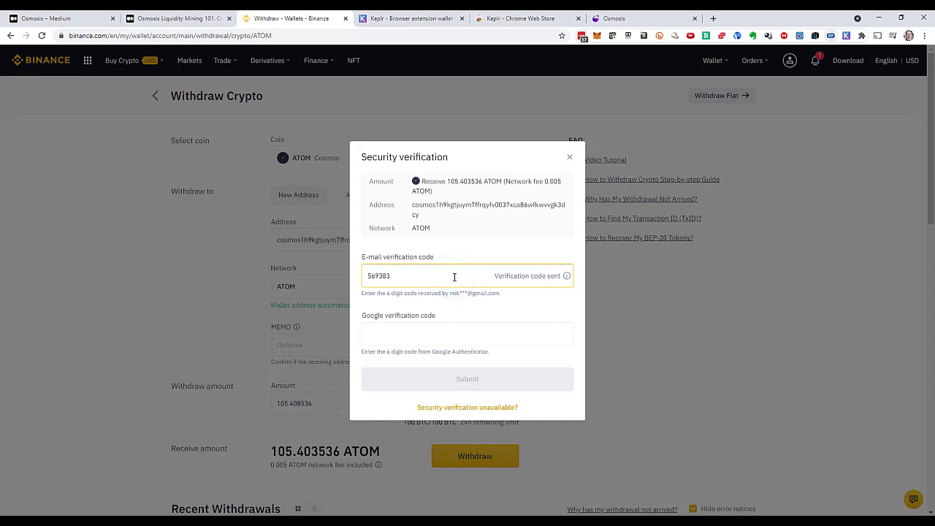
Enter the Google verification code, submit the ATOM withdrawal request and complete it
left_click(428, 329)
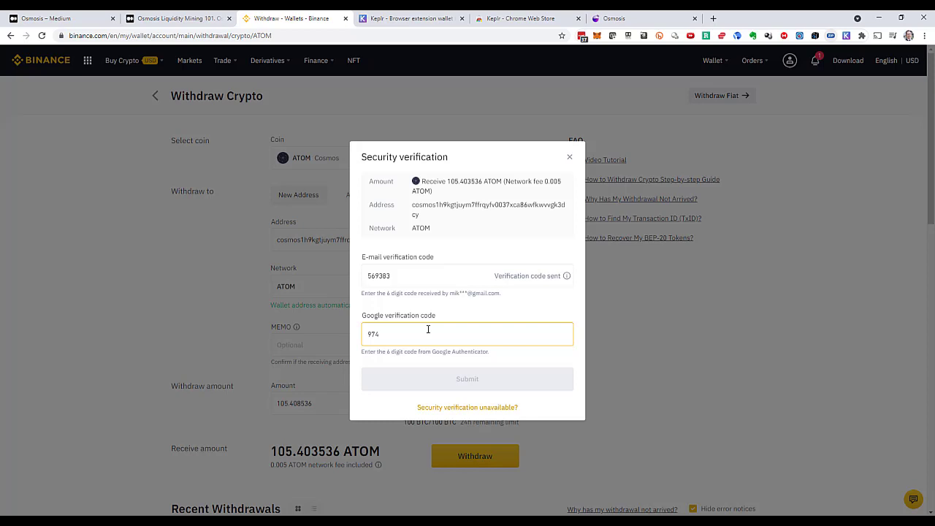
type("7")
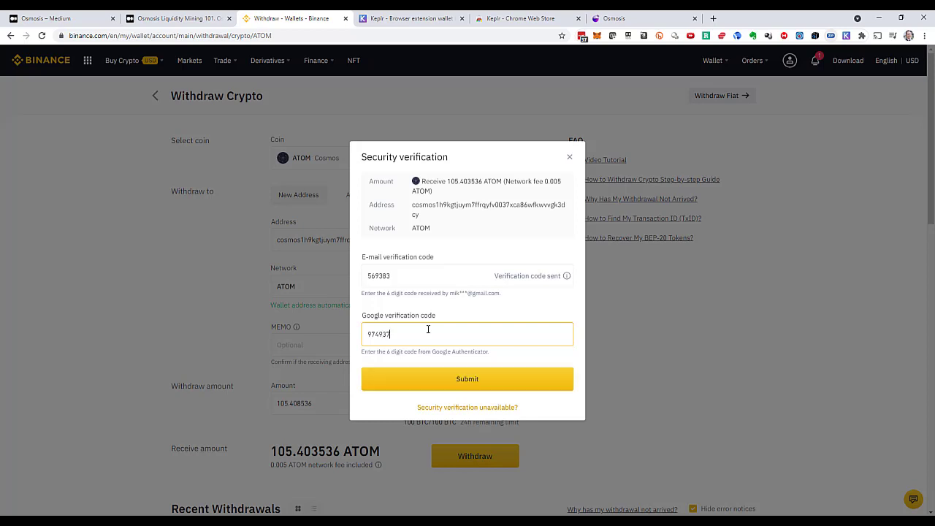
left_click(524, 372)
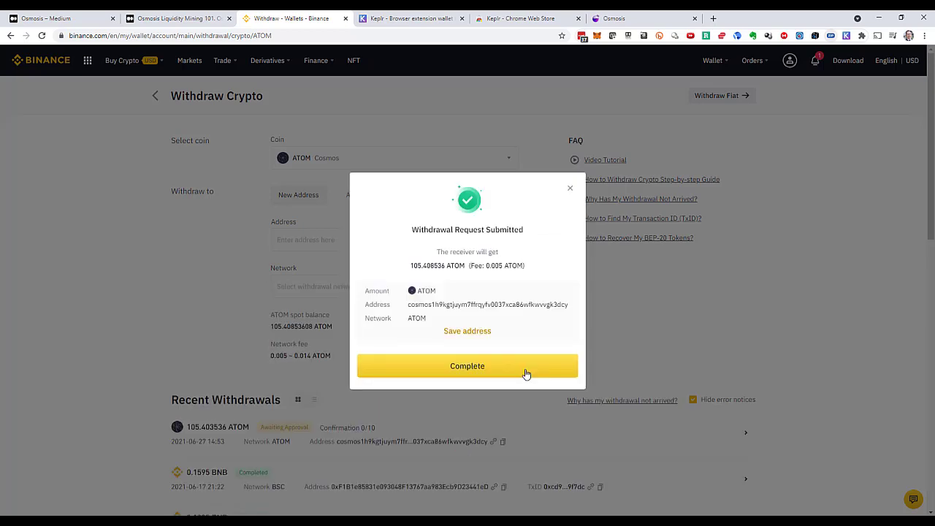
left_click(526, 373)
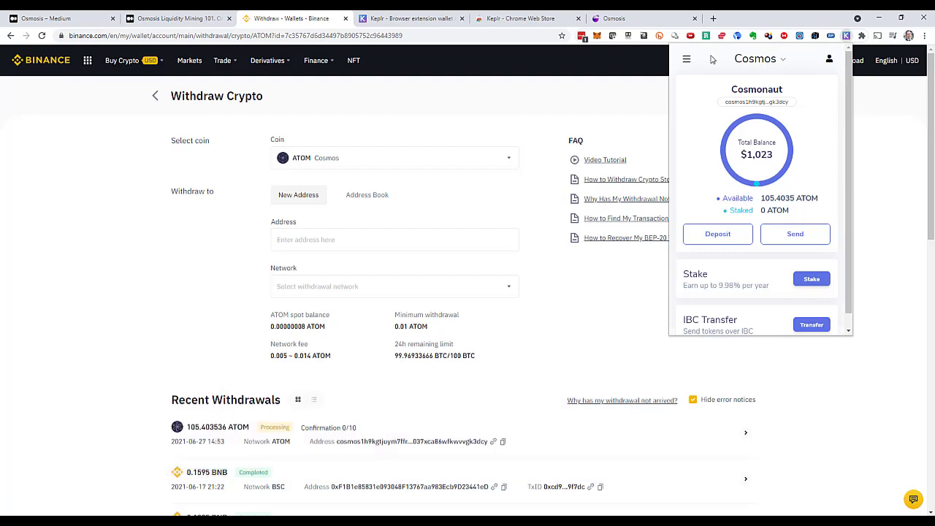
Switch to the Osmosis app, acknowledge the risk disclaimer and proceed into the lab
left_click(631, 20)
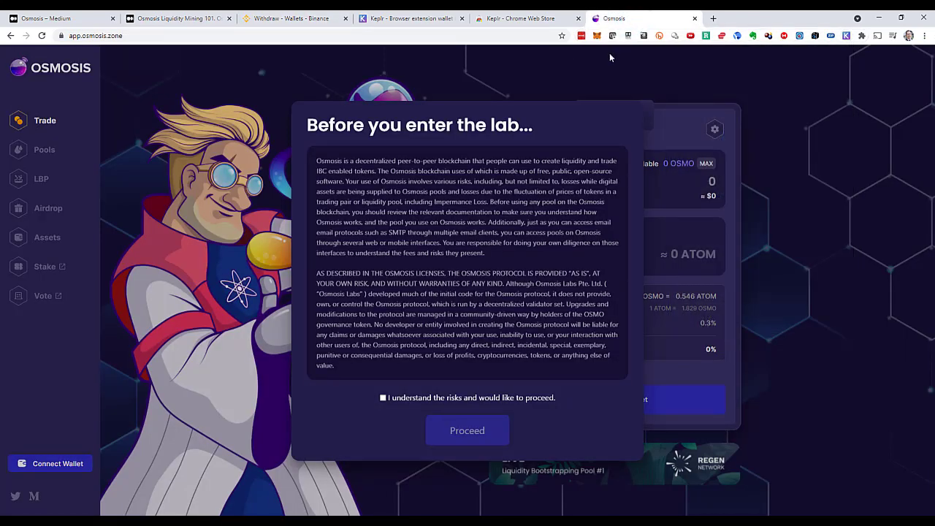
left_click(383, 398)
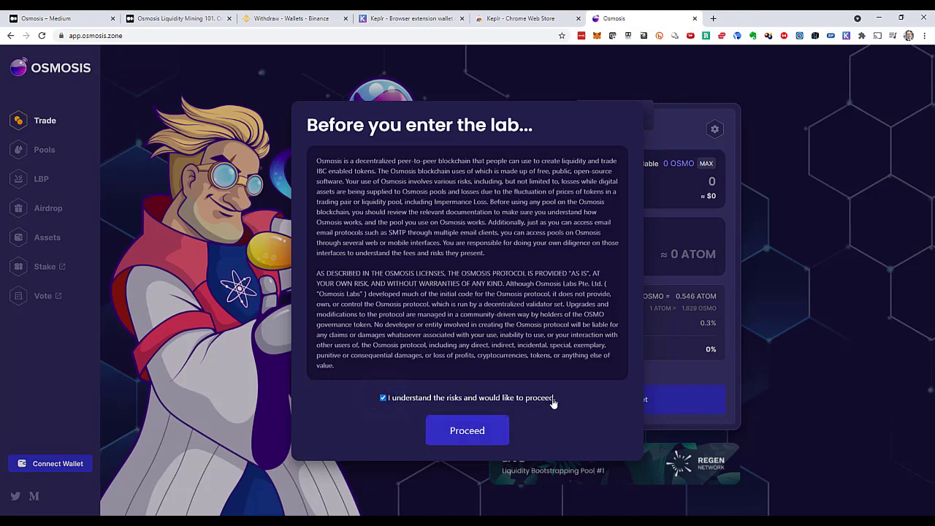
left_click(467, 431)
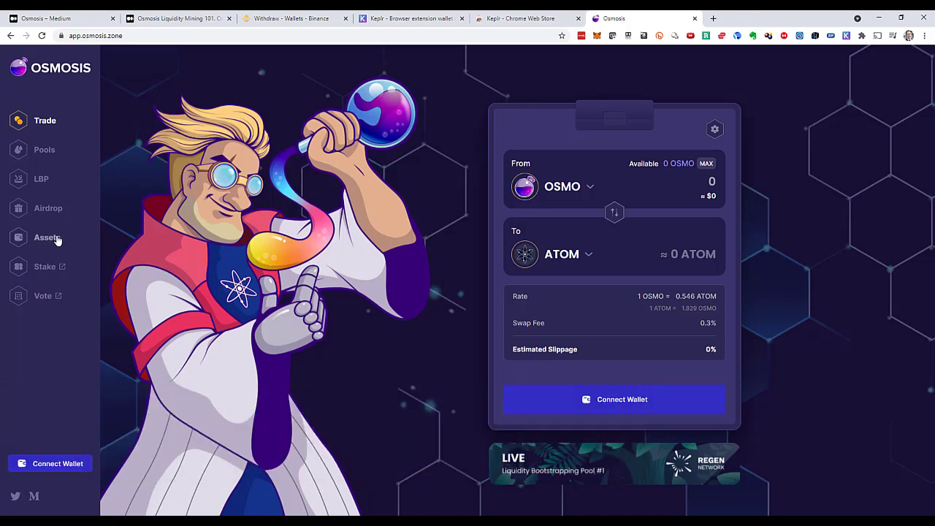
Open the Osmosis assets overview, connect the Keplr wallet and approve the connection request
left_click(56, 239)
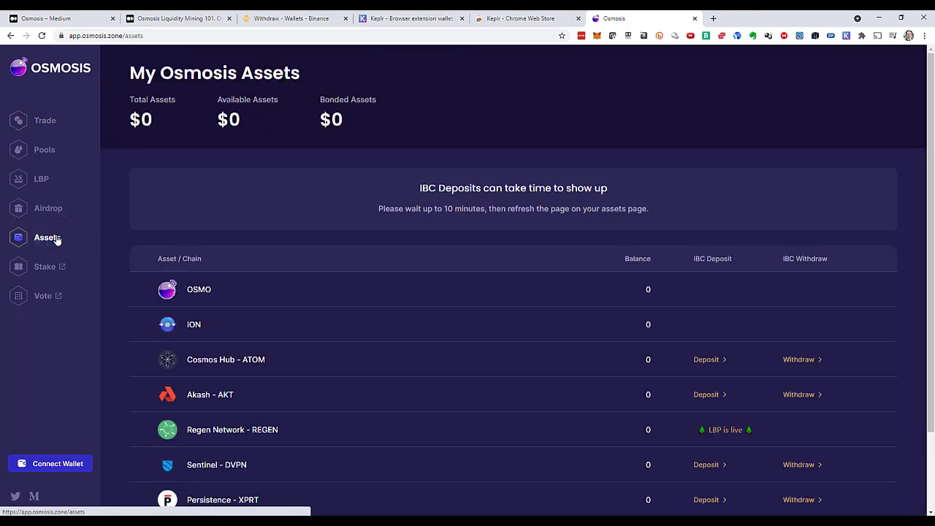
left_click(74, 466)
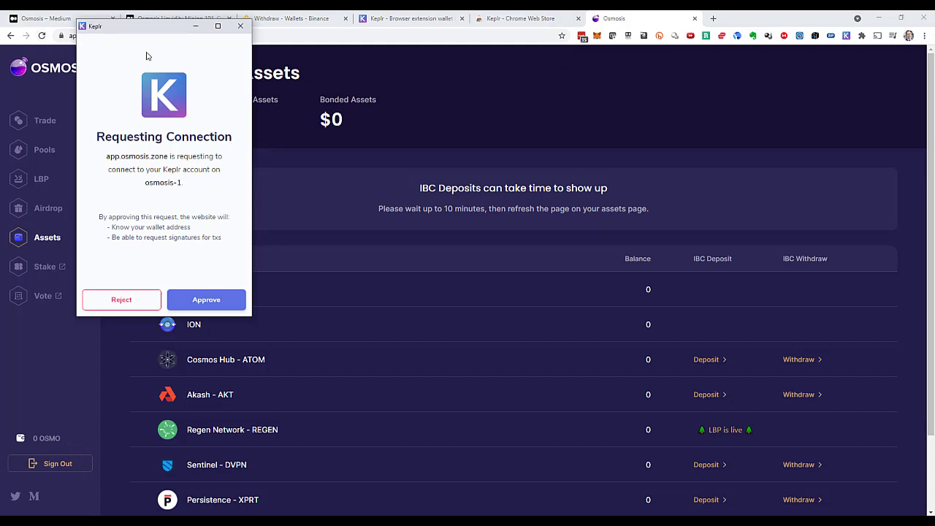
left_click(234, 306)
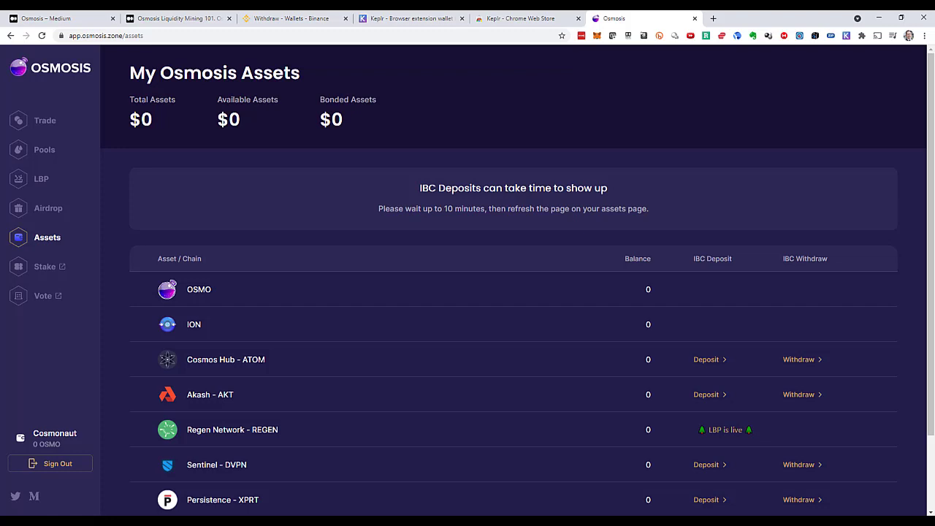
Deposit the maximum of 105.397536 ATOM from Cosmos Hub by IBC transfer, approve it in Keplr and reload the assets page
left_click(717, 363)
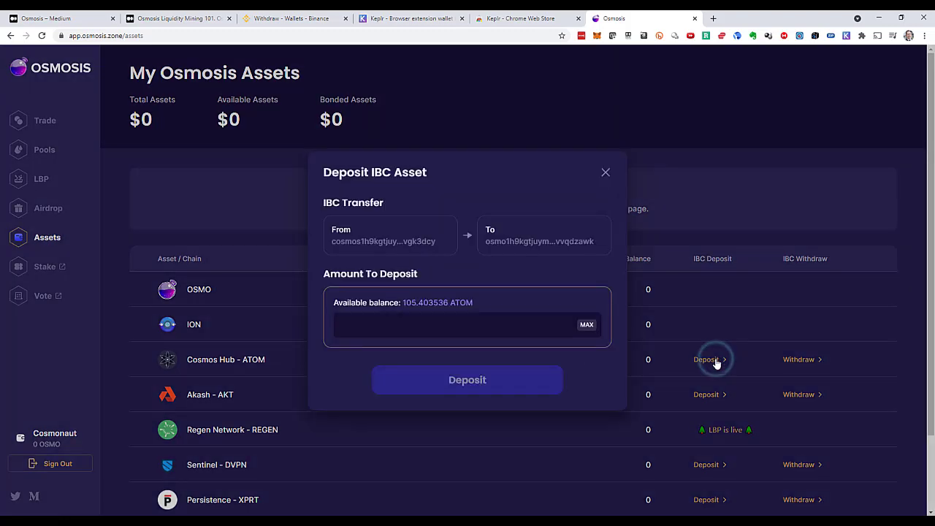
left_click(585, 329)
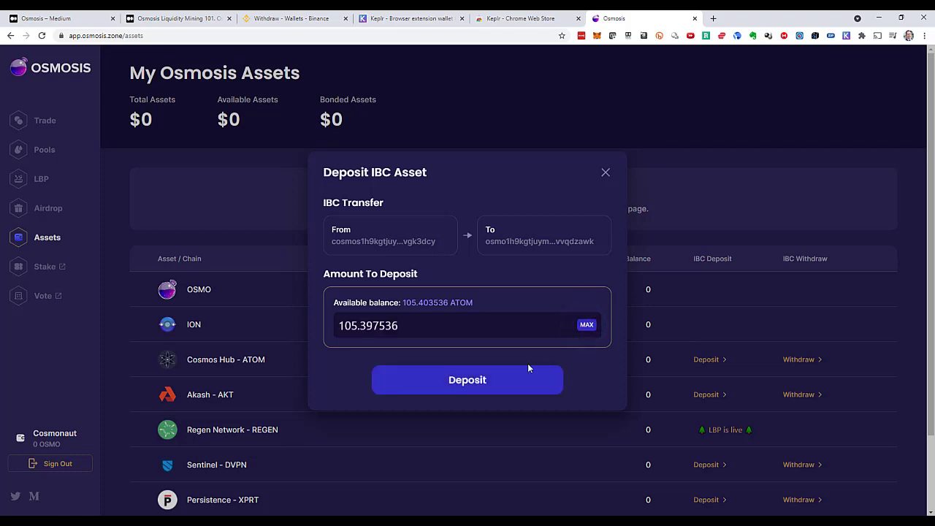
left_click(516, 379)
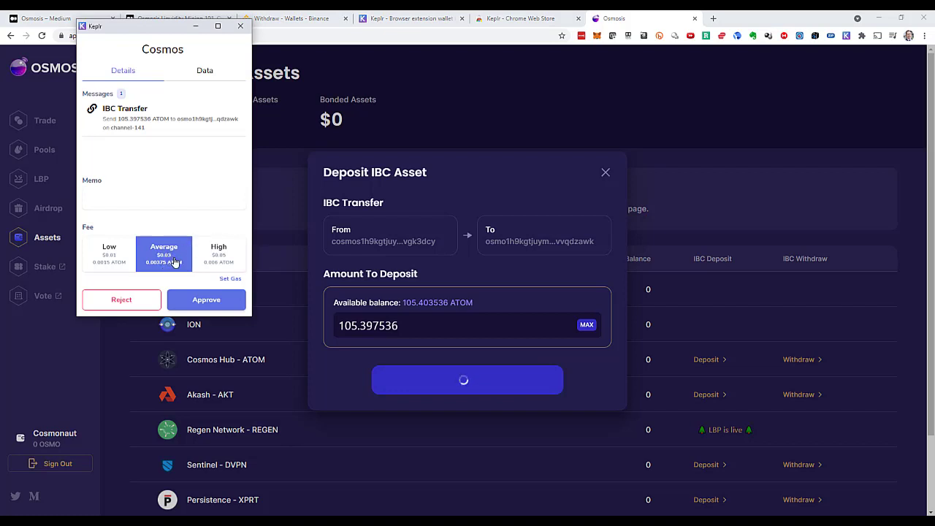
left_click(214, 298)
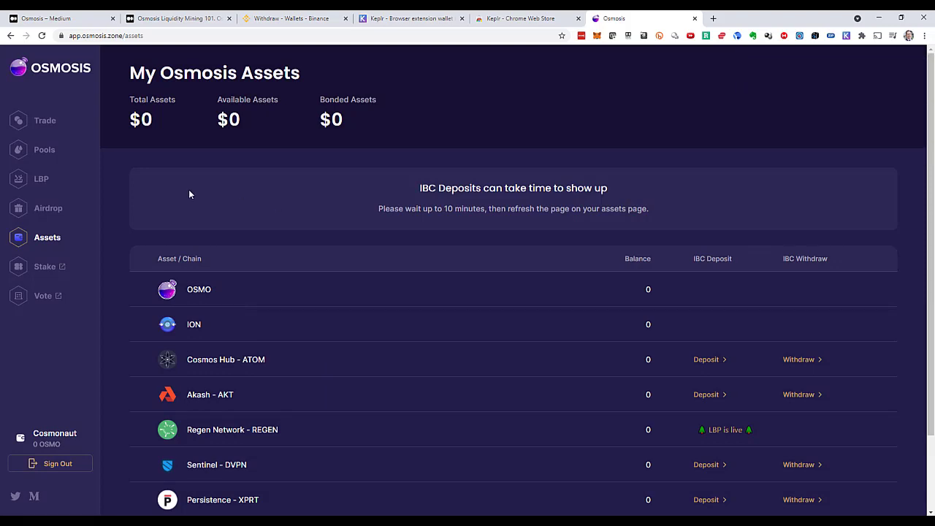
left_click(41, 36)
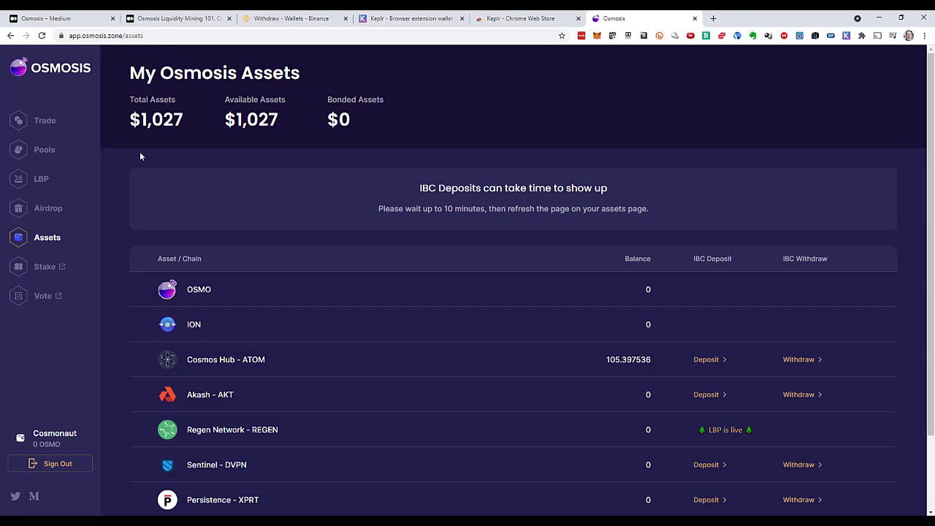
Browse the incentivized pools and open Pool #13, the ATOM/XPRT pool
left_click(47, 151)
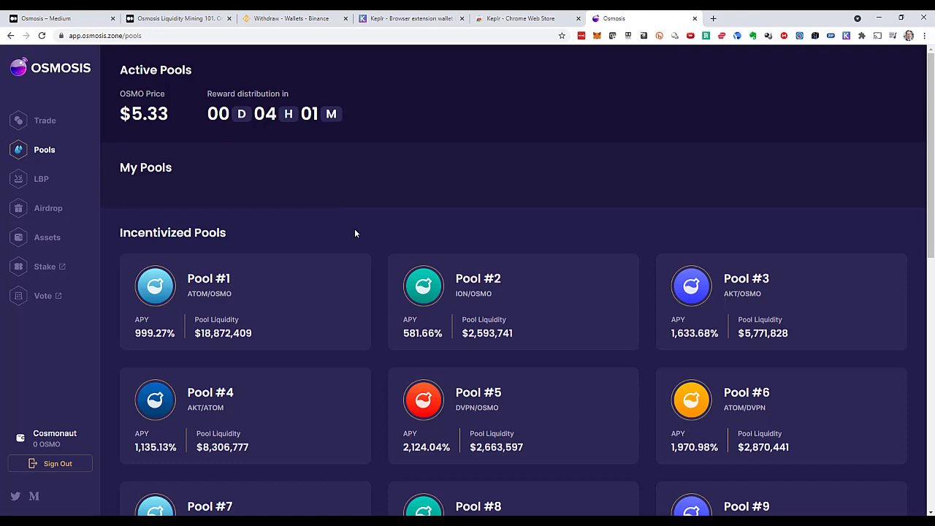
scroll(809, 184, "down", 2)
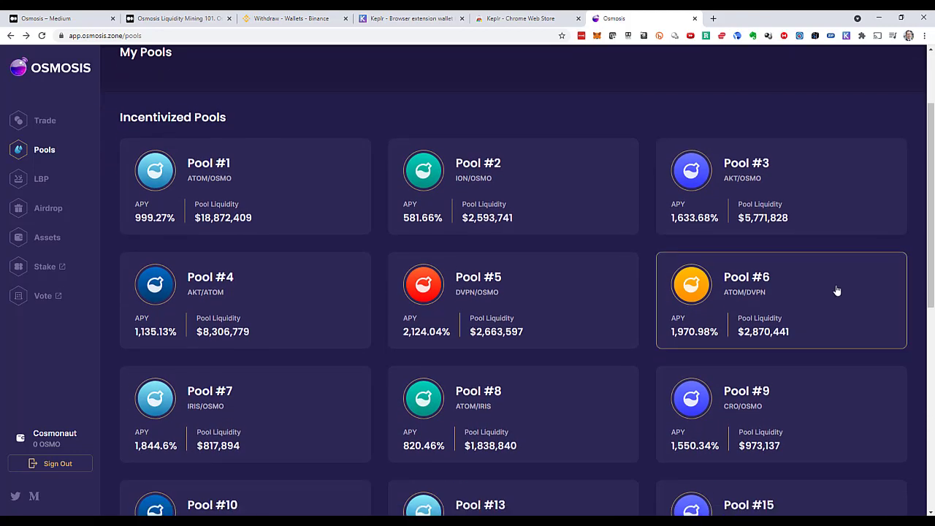
scroll(837, 291, "down", 2)
scroll(837, 291, "down", 1)
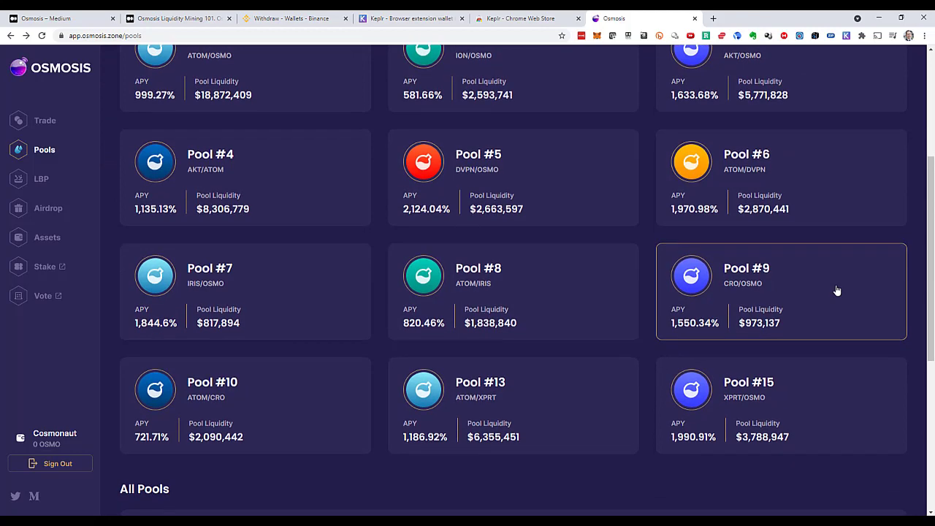
scroll(837, 291, "down", 1)
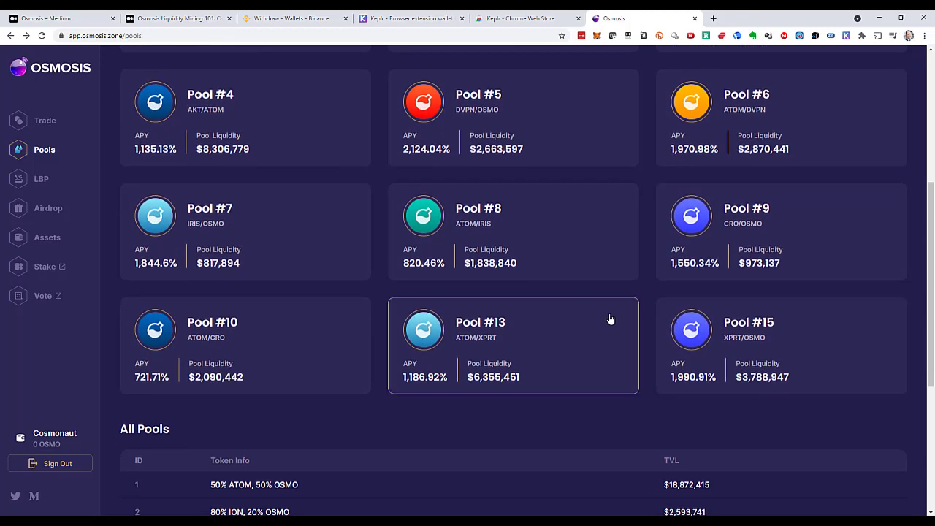
left_click(516, 339)
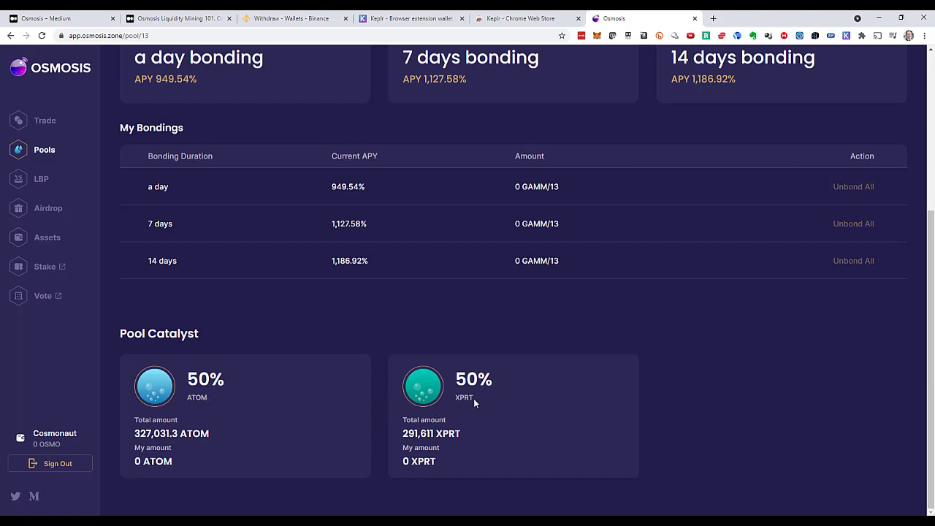
Review Pool #13, swap 52 ATOM for XPRT through it and approve the transaction in Keplr with the Low fee
scroll(489, 367, "up", 1)
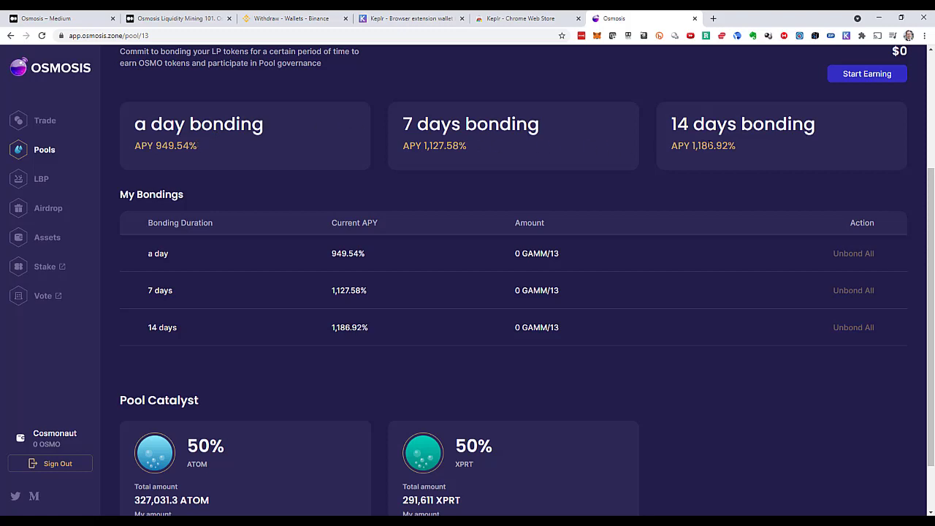
scroll(709, 144, "down", 2)
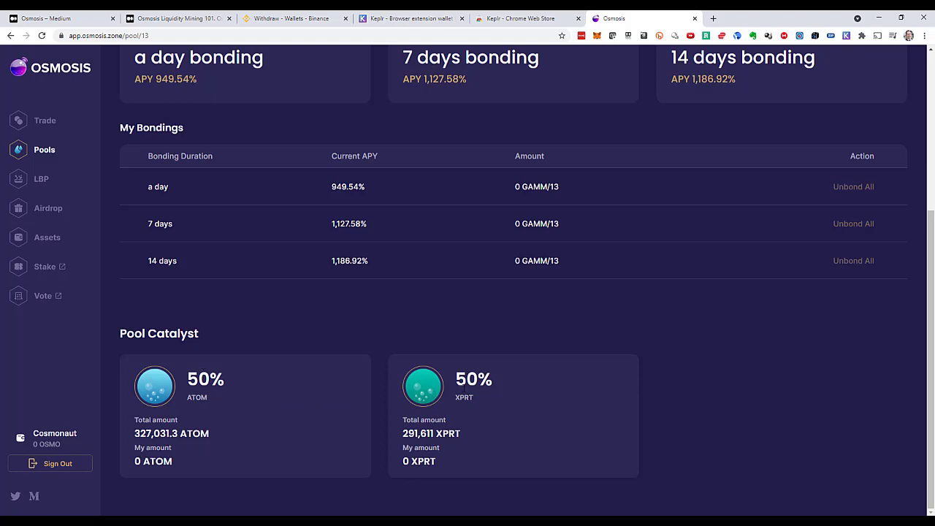
scroll(513, 382, "up", 3)
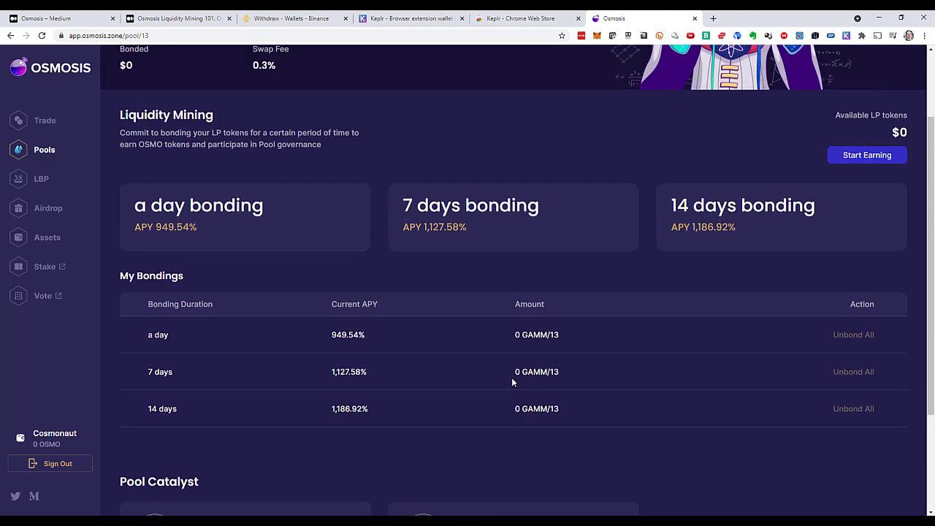
scroll(512, 383, "up", 1)
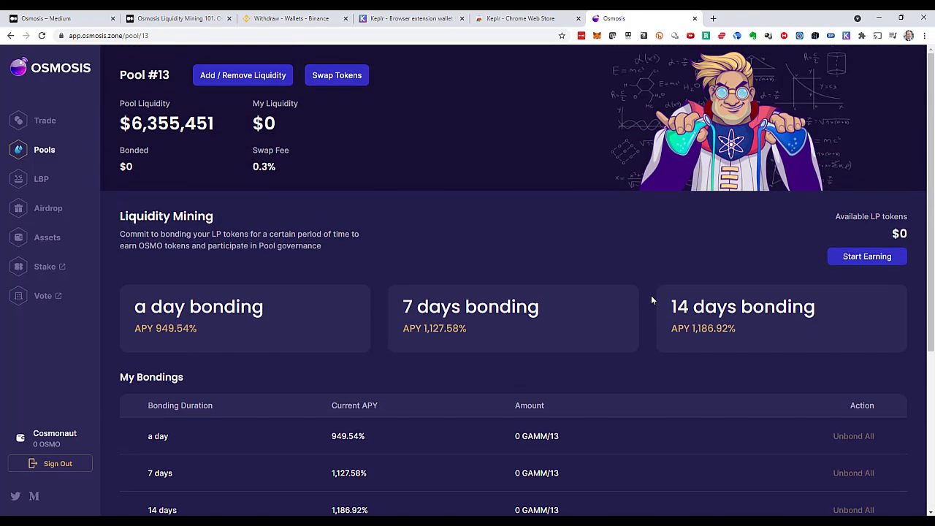
left_click(360, 84)
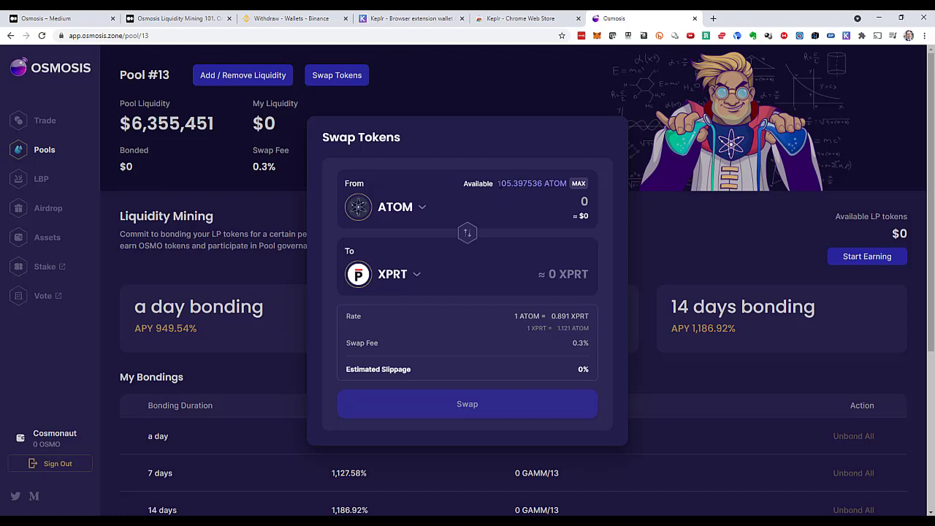
left_click(465, 207)
type("52")
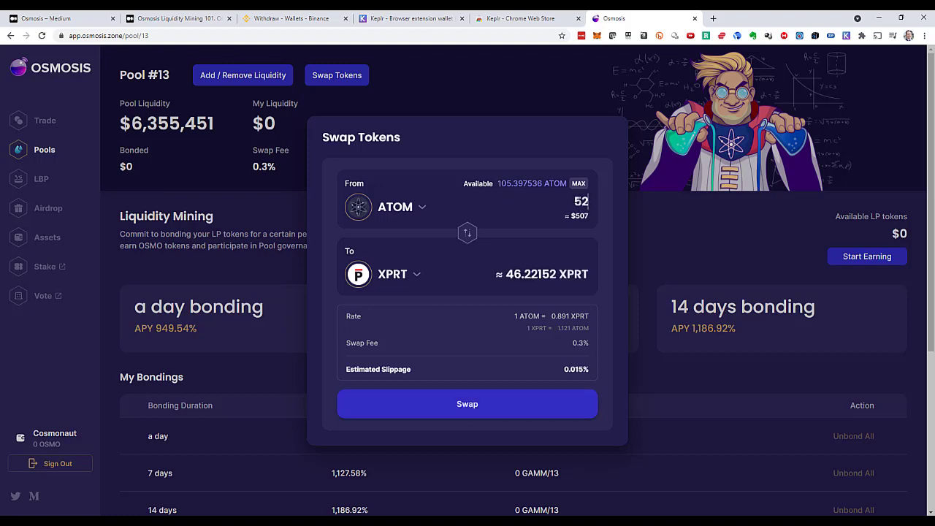
left_click(575, 407)
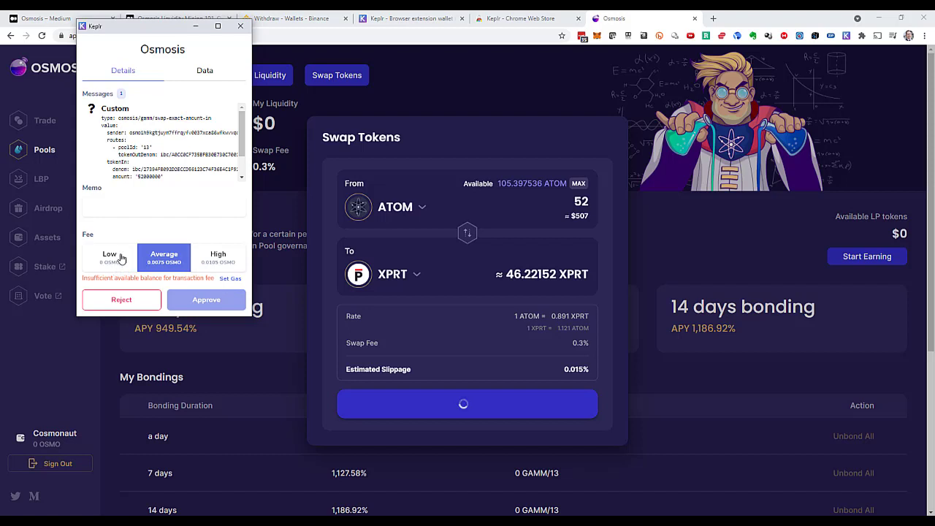
left_click(121, 257)
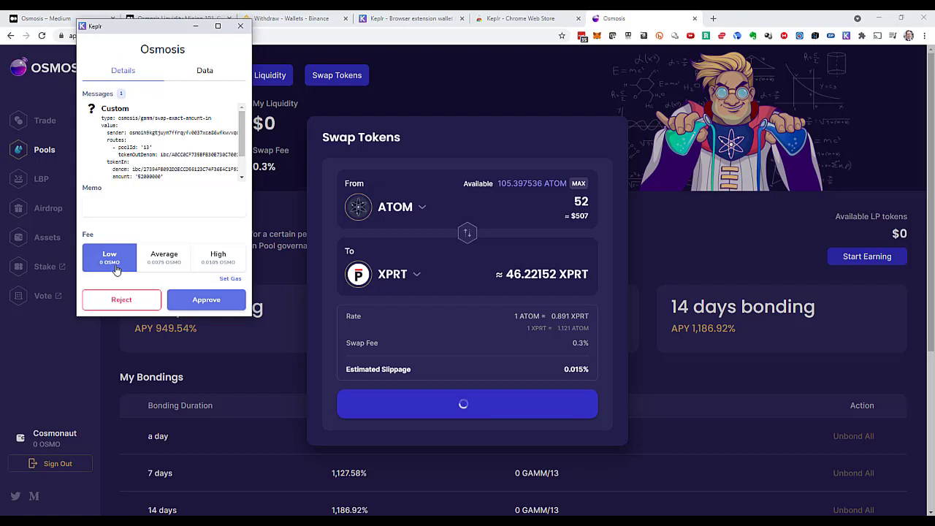
left_click(235, 302)
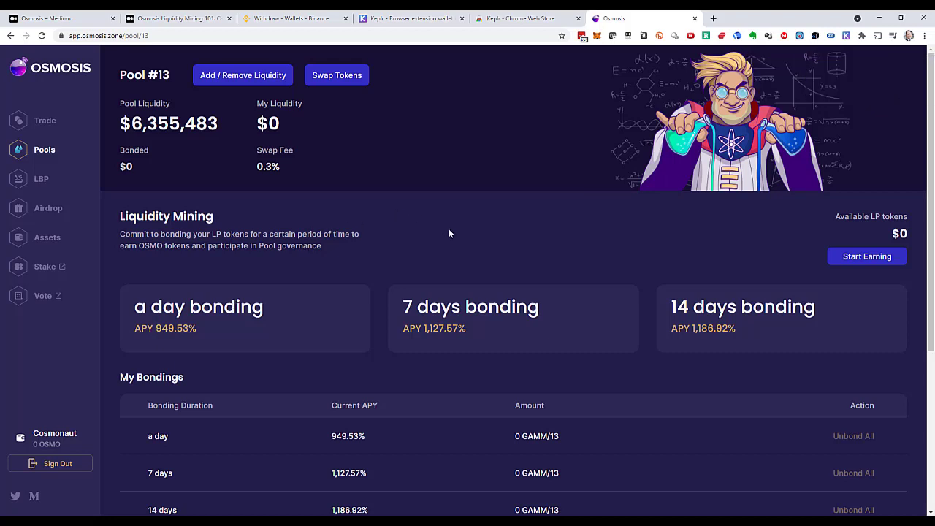
Add liquidity of 46.2092 XPRT and the matching 51.8 ATOM to Pool #13, approving the transaction in Keplr with the Low fee
scroll(449, 233, "down", 3)
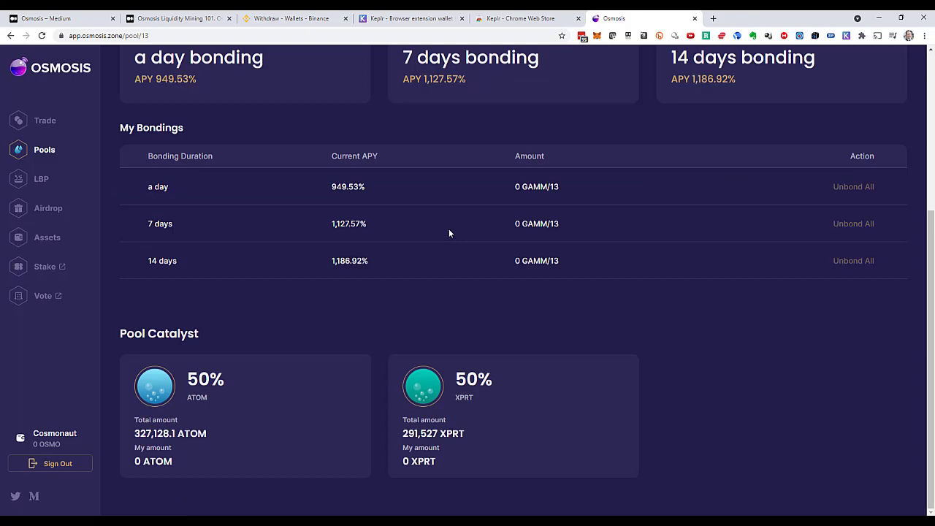
scroll(449, 234, "up", 3)
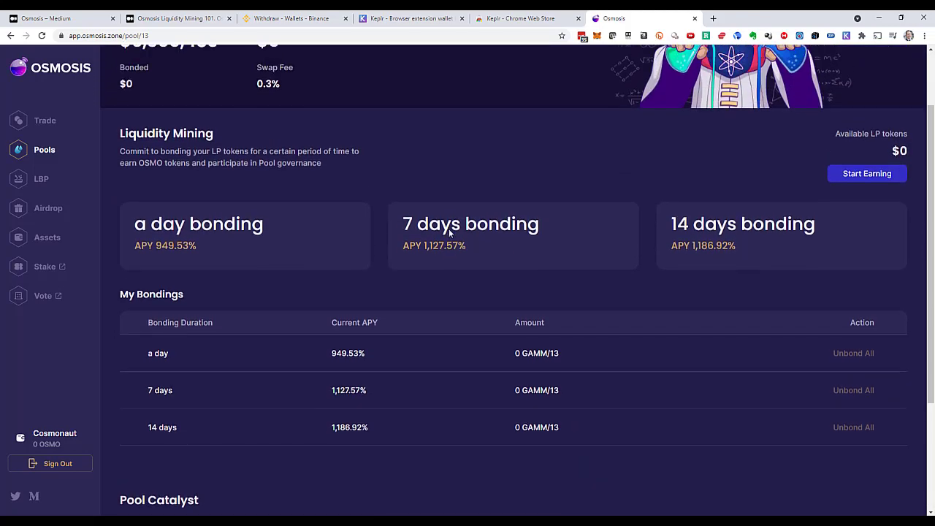
scroll(449, 233, "up", 1)
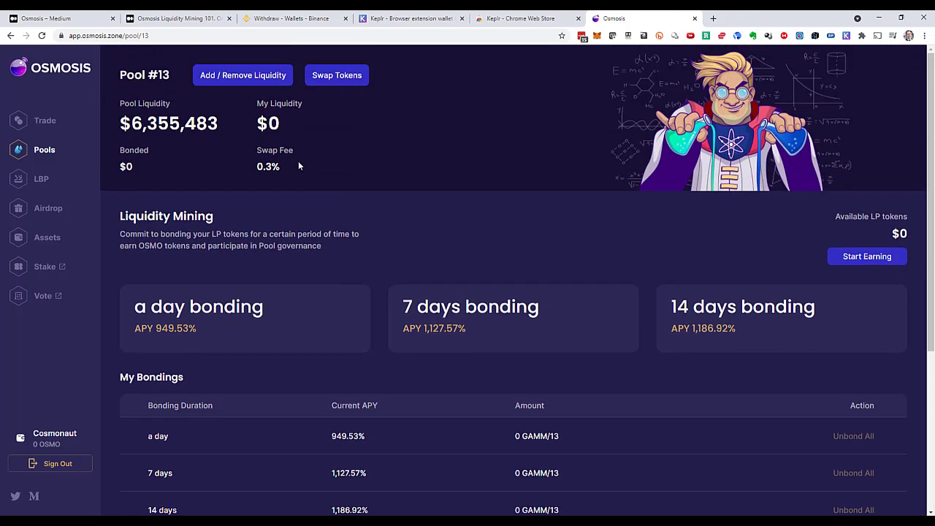
left_click(278, 84)
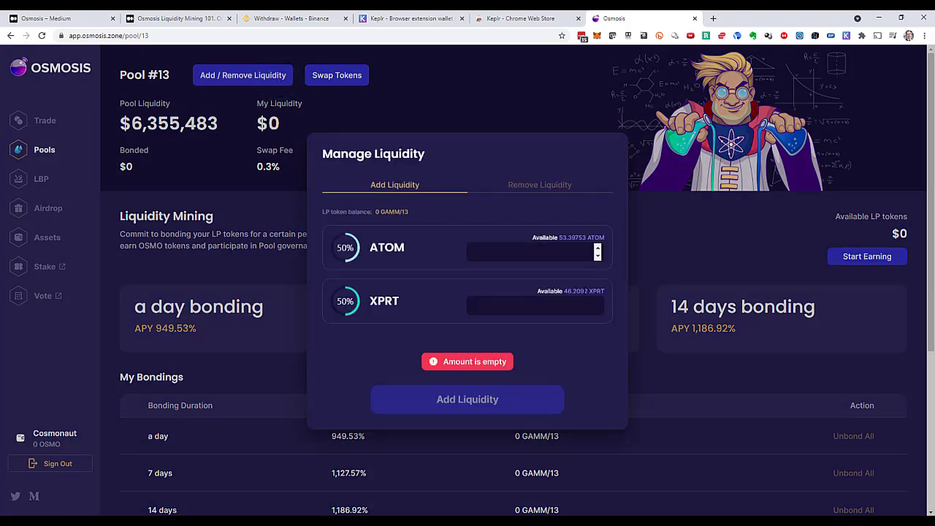
left_click(553, 313)
type("46.2092")
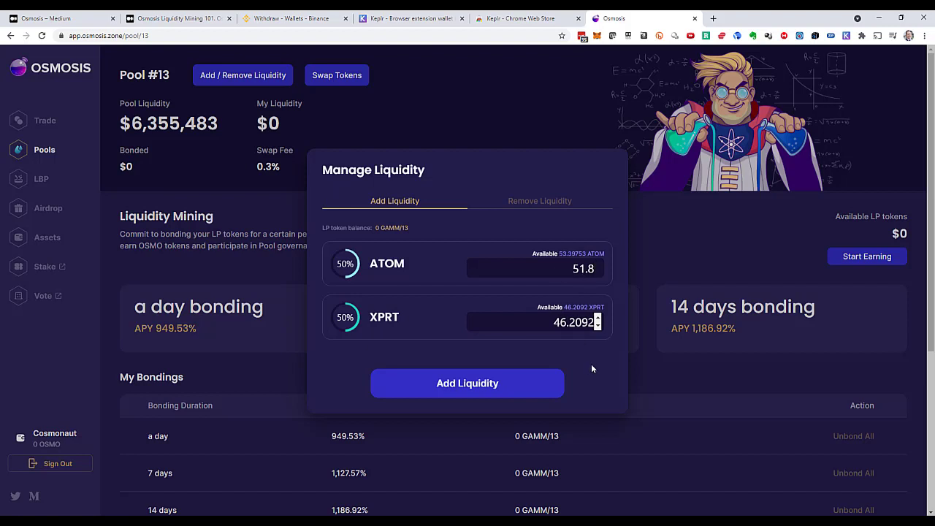
left_click(533, 392)
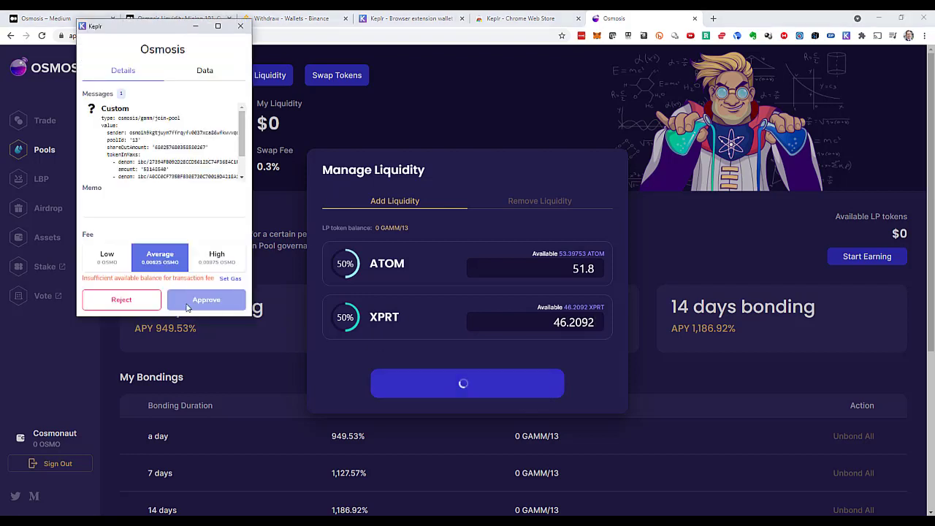
left_click(107, 257)
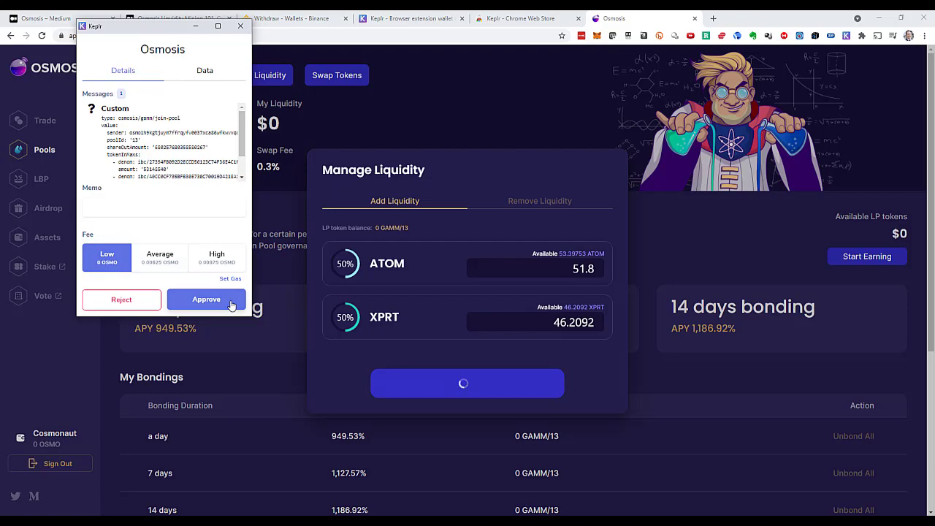
left_click(206, 299)
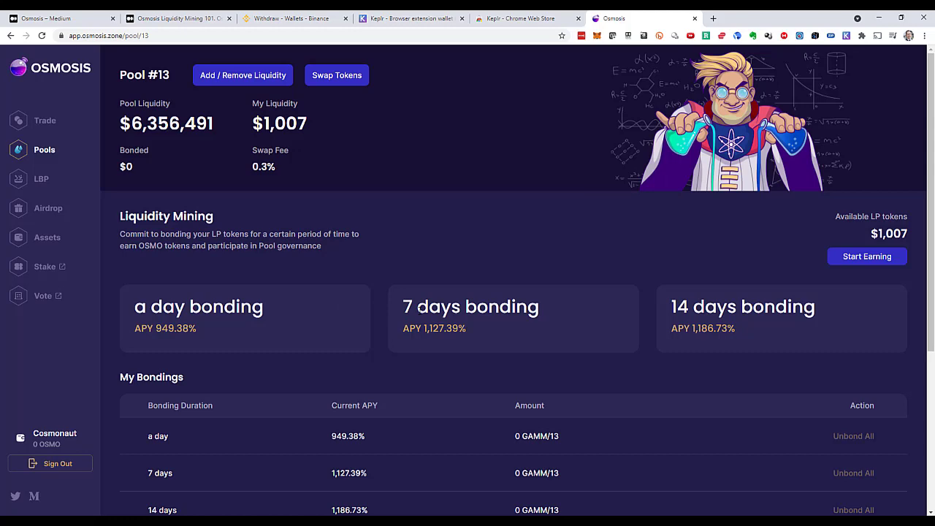
Bond the maximum 0.680257680358580267 GAMM-13 LP tokens of Pool #13 for 7 days, approving the transaction in Keplr with the Low fee
left_click(895, 256)
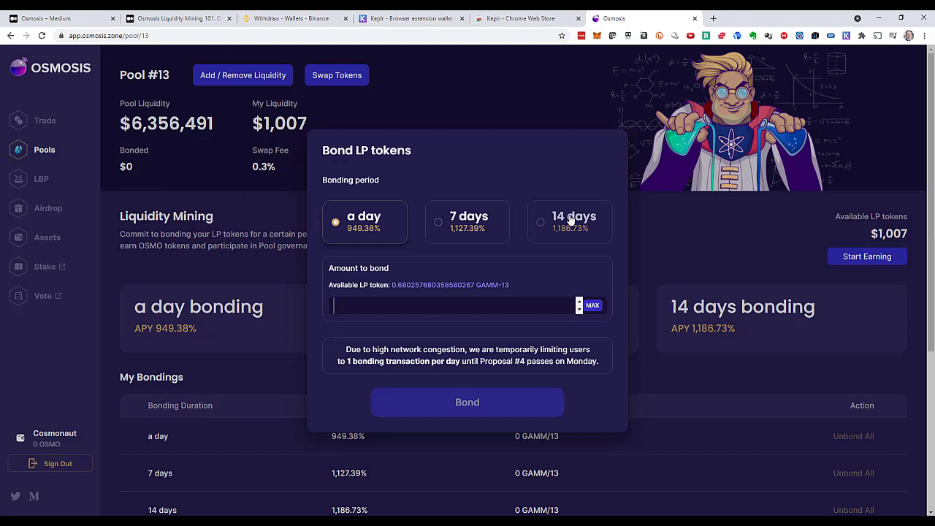
left_click(454, 218)
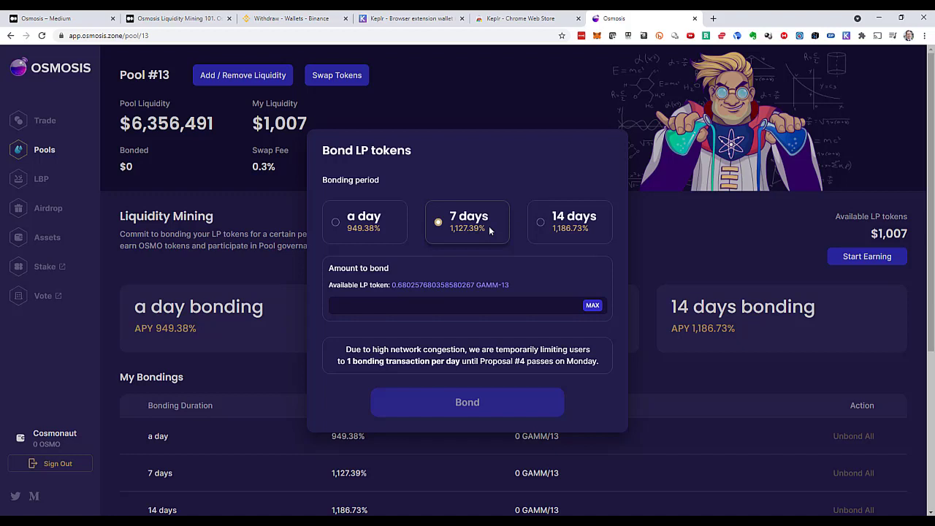
left_click(594, 306)
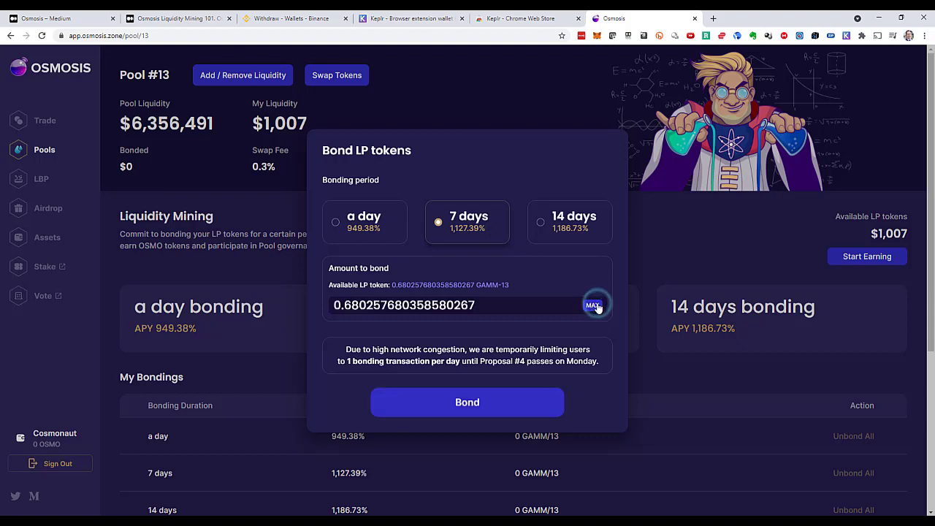
left_click(548, 407)
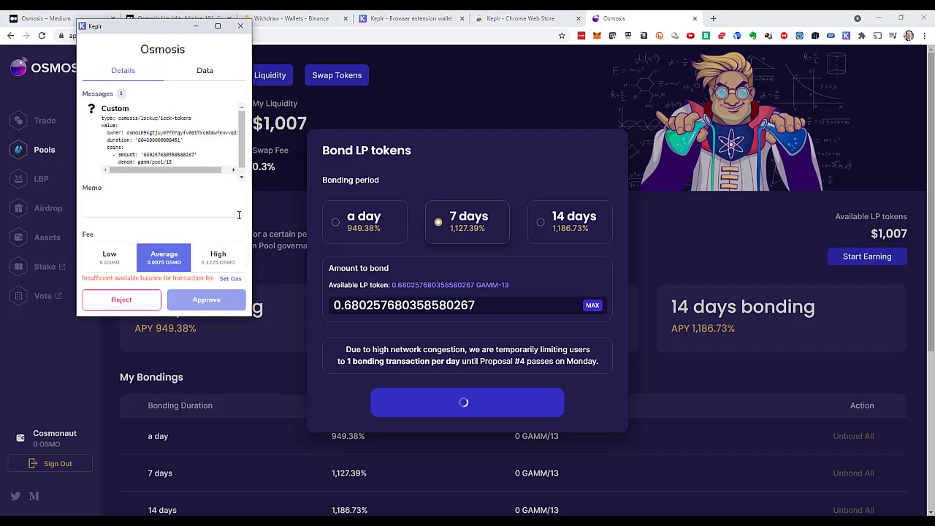
left_click(111, 261)
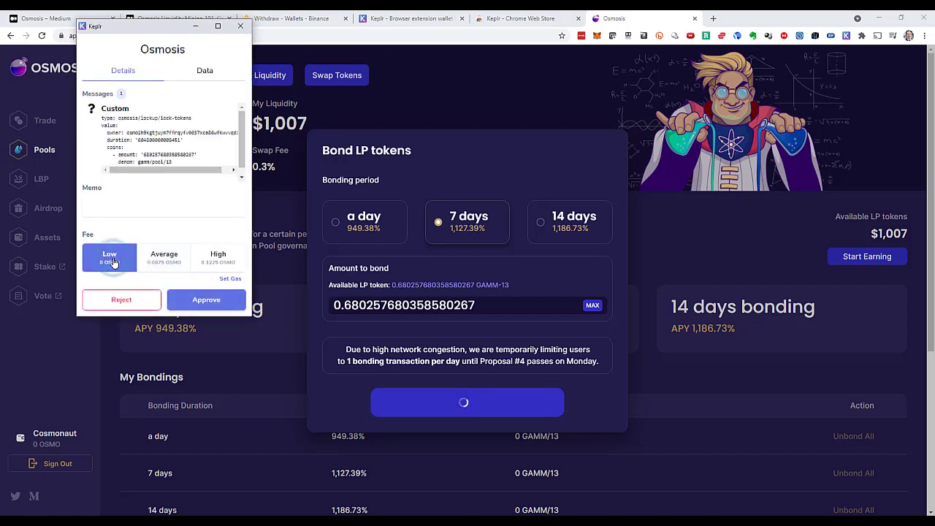
left_click(230, 300)
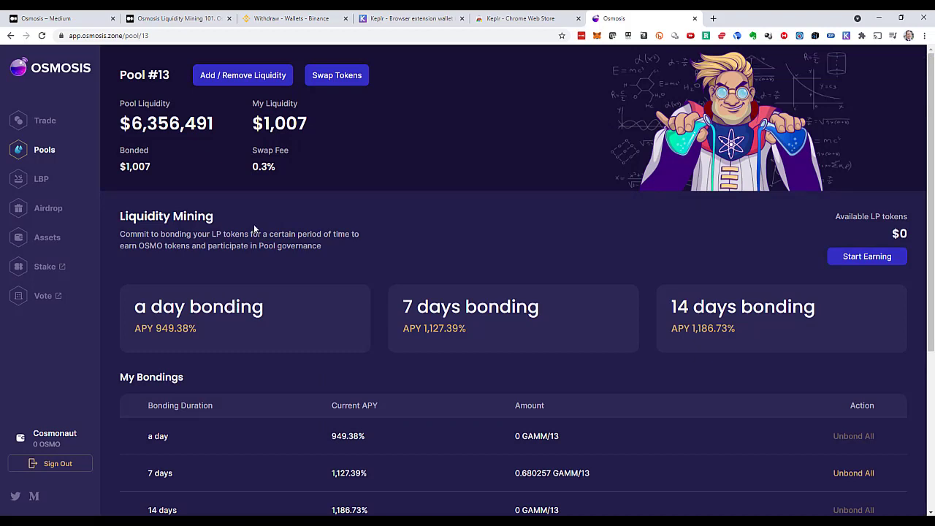
scroll(326, 296, "down", 1)
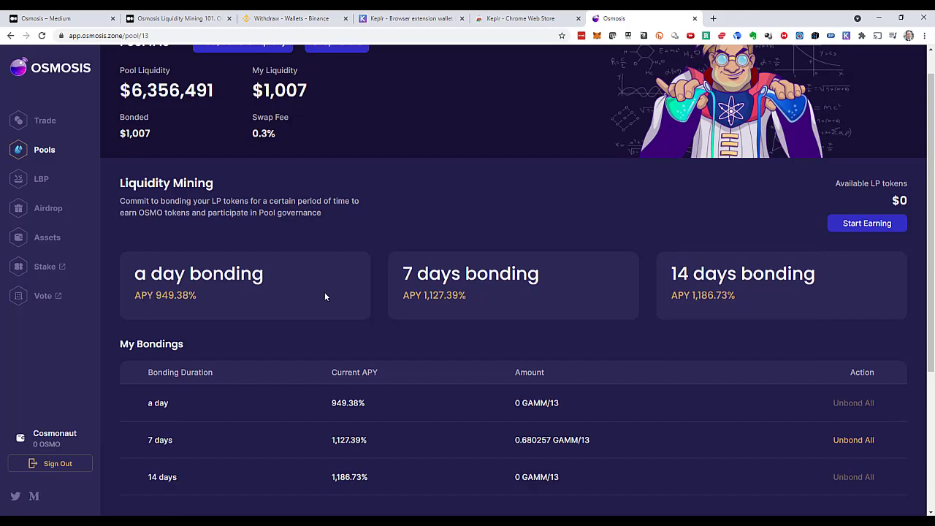
scroll(326, 296, "down", 1)
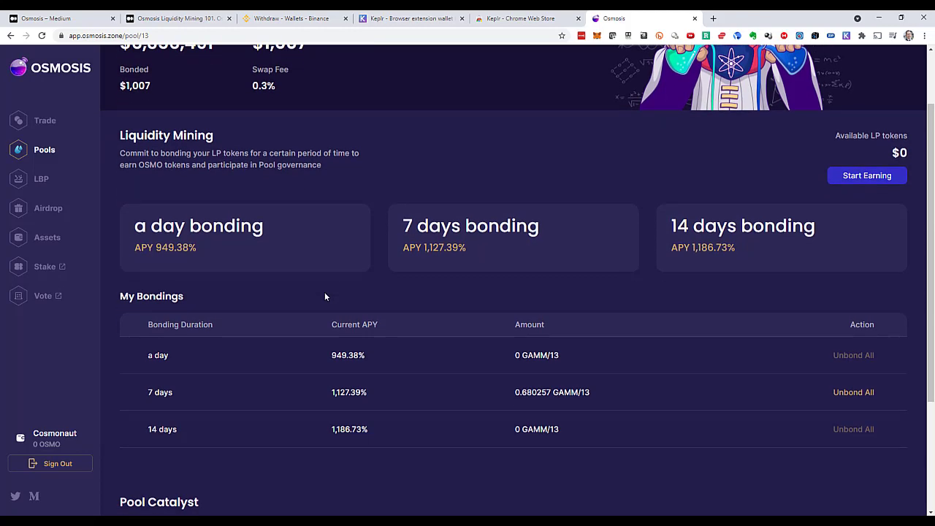
scroll(326, 297, "up", 1)
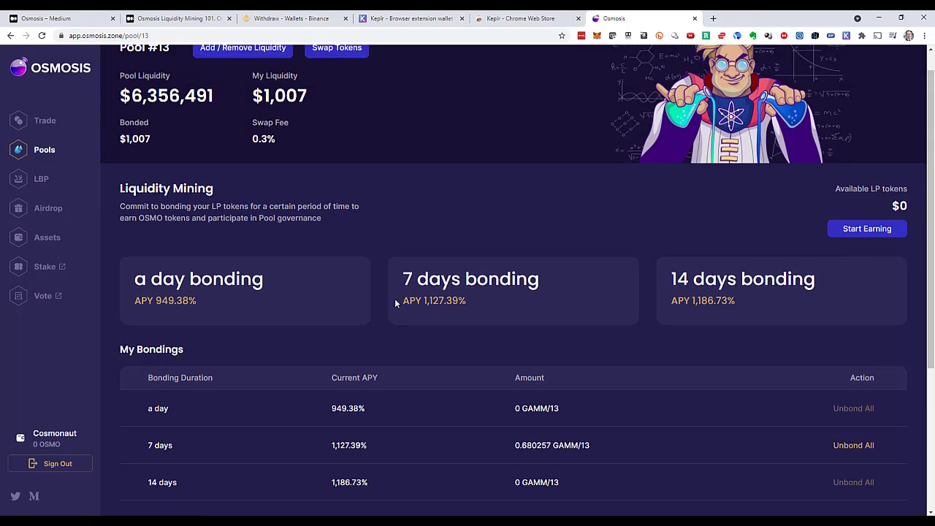